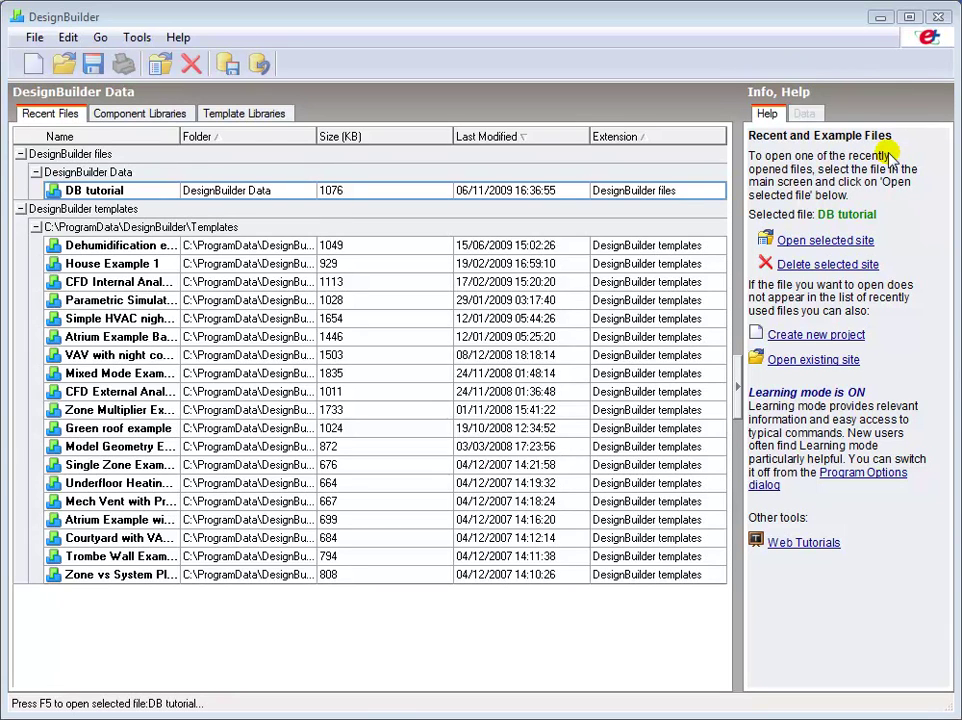
# Open the DB tutorial site from the recent DesignBuilder files.
pyautogui.click(36, 38)
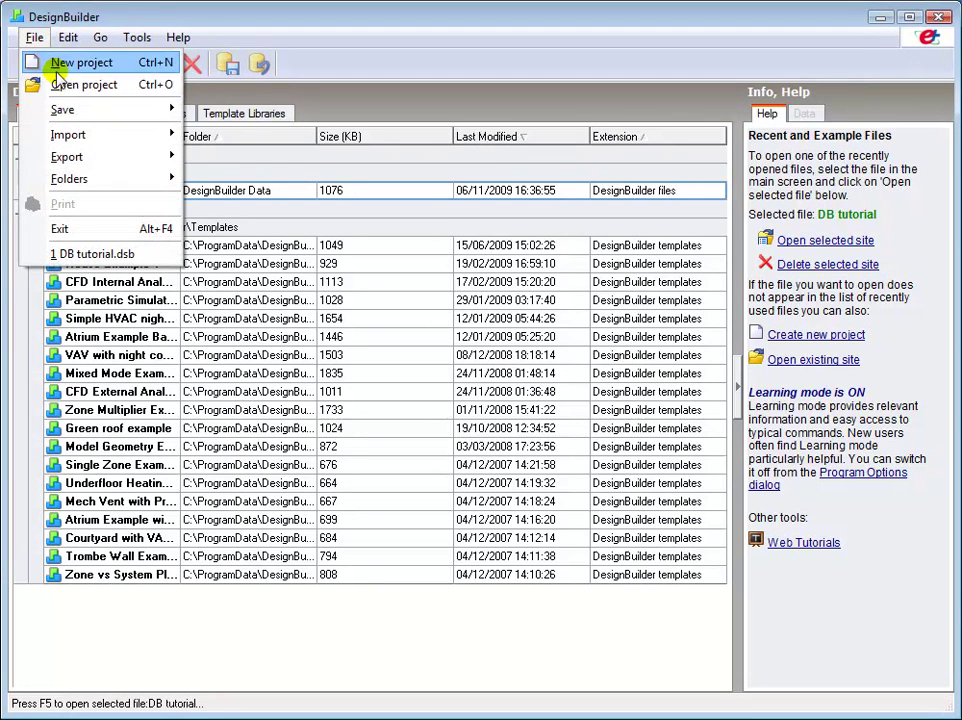
pyautogui.click(38, 40)
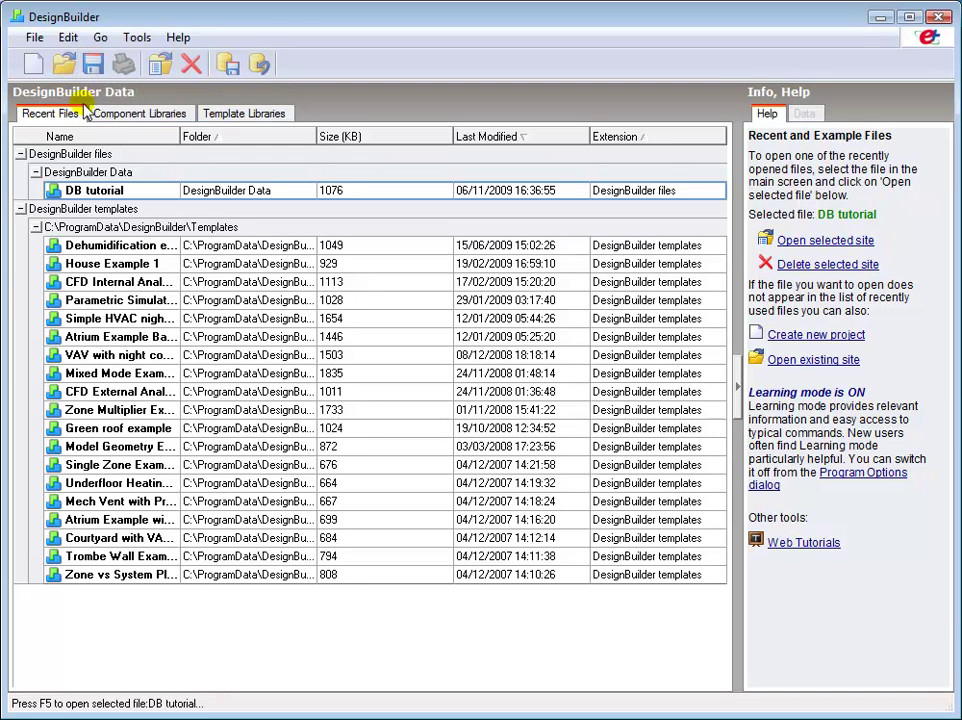
pyautogui.click(95, 193)
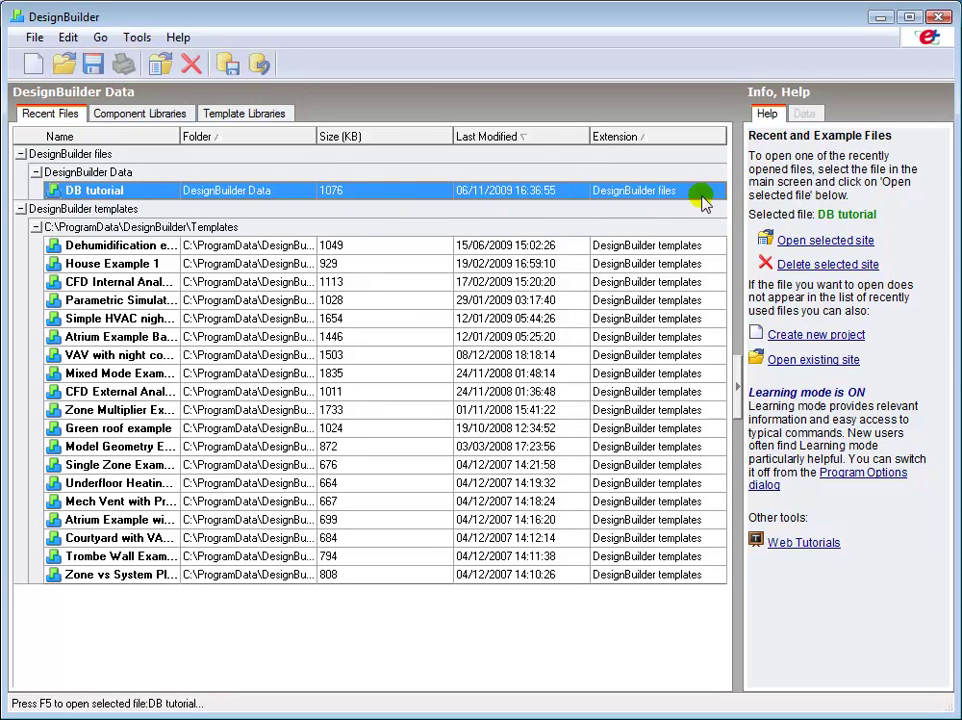
pyautogui.click(791, 240)
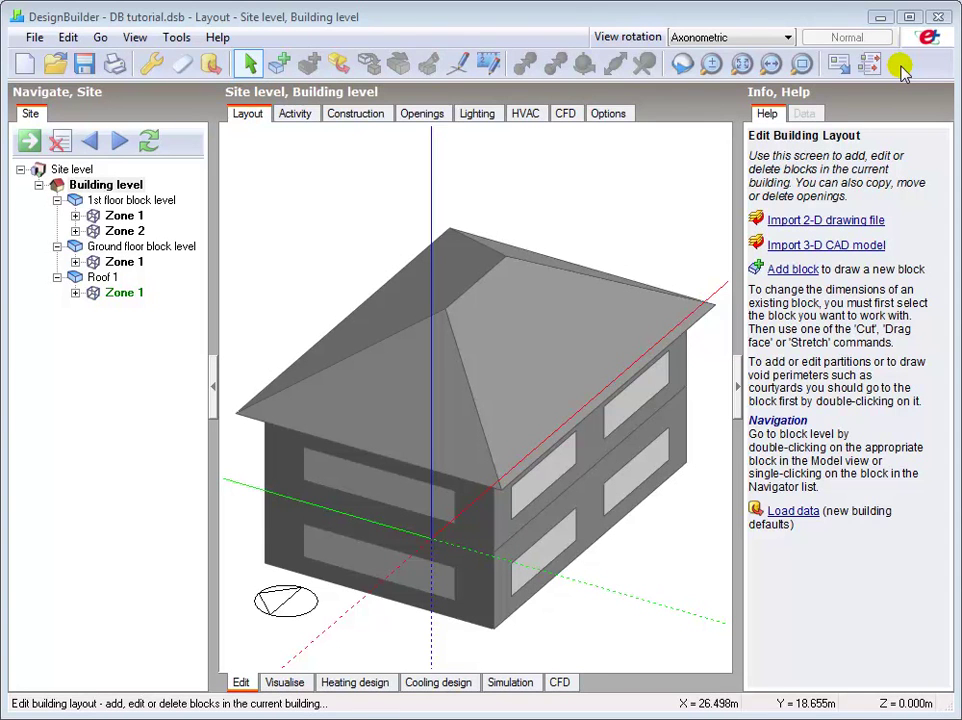
# Examine the building-level activity, construction, openings, lighting and HVAC data, finishing back at the building layout.
pyautogui.click(295, 115)
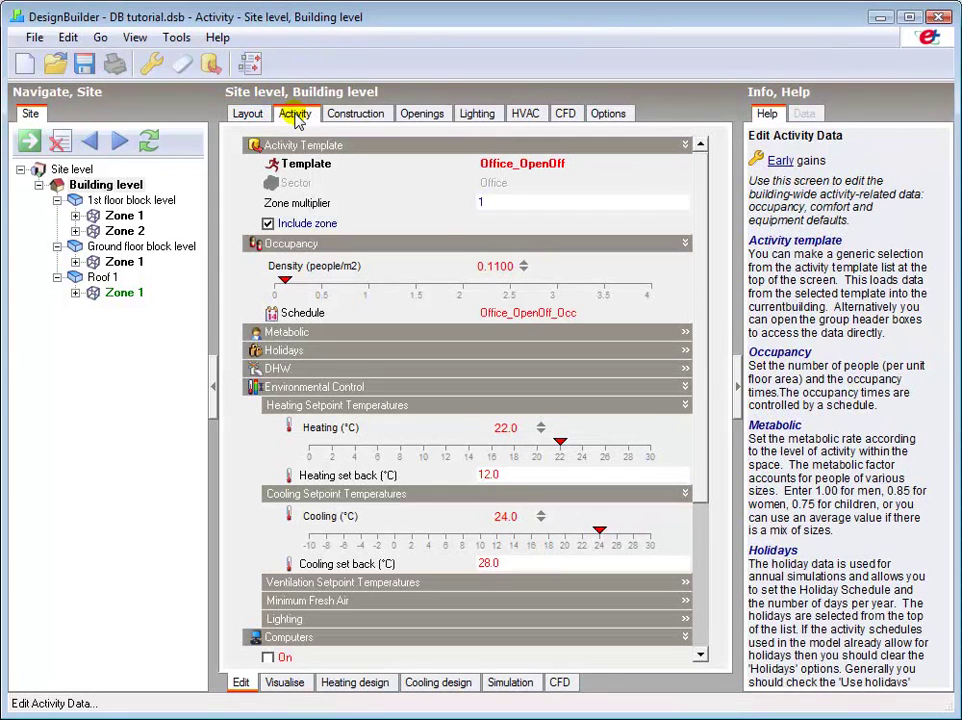
pyautogui.click(350, 117)
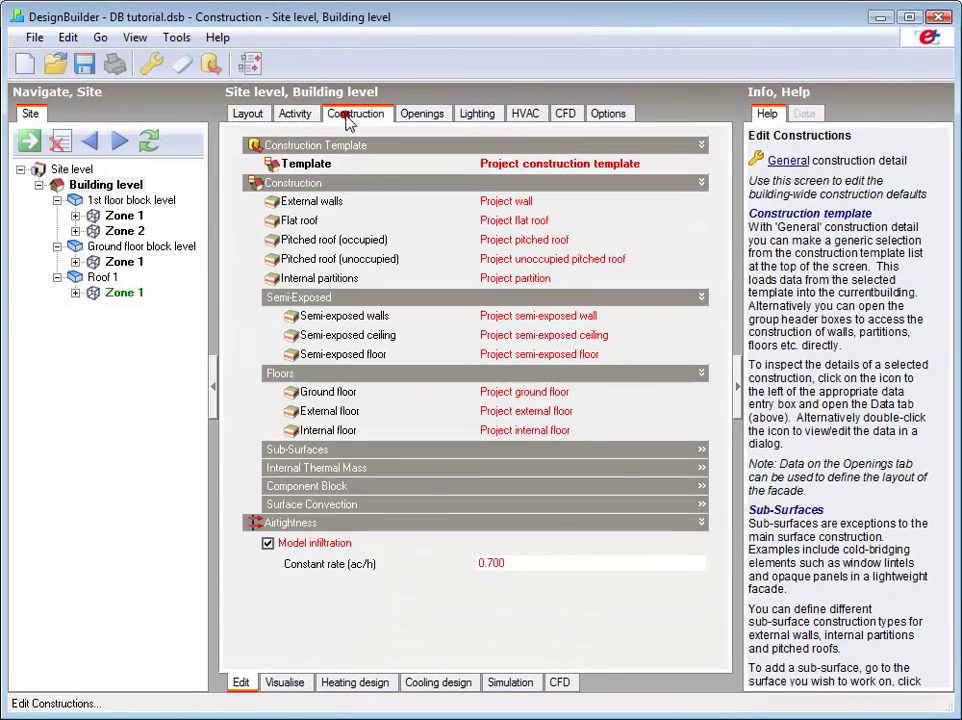
pyautogui.click(422, 116)
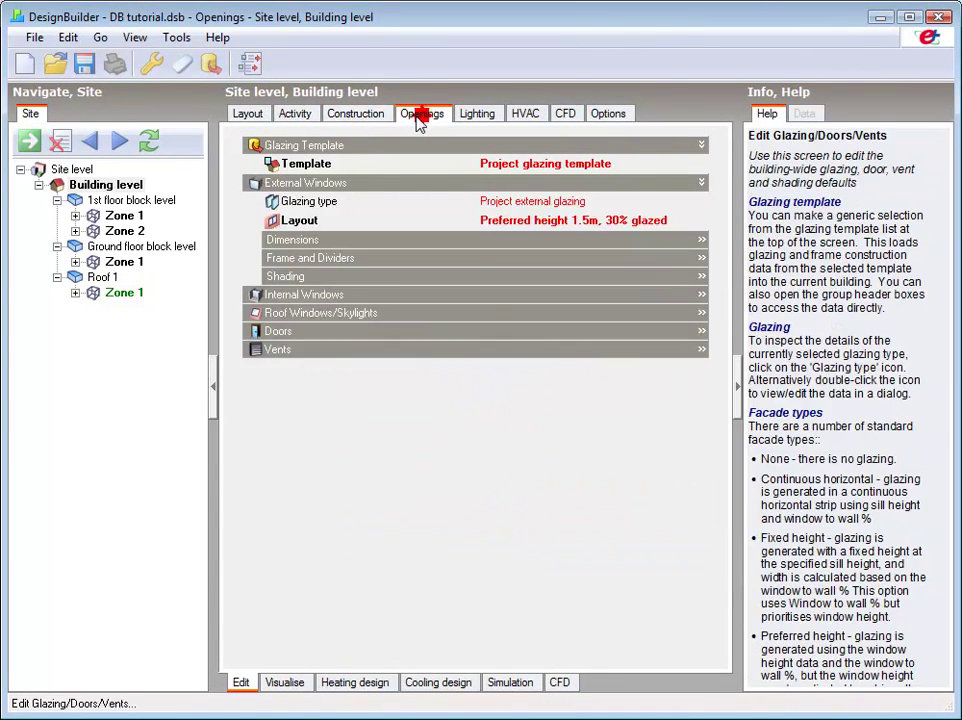
pyautogui.click(485, 116)
pyautogui.click(528, 116)
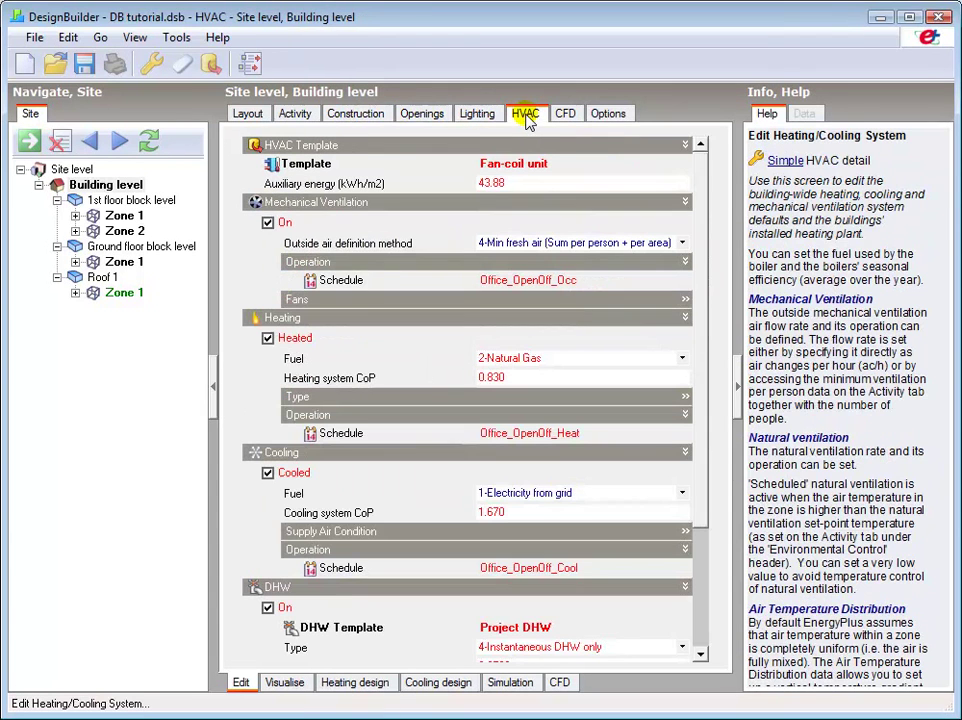
pyautogui.click(243, 116)
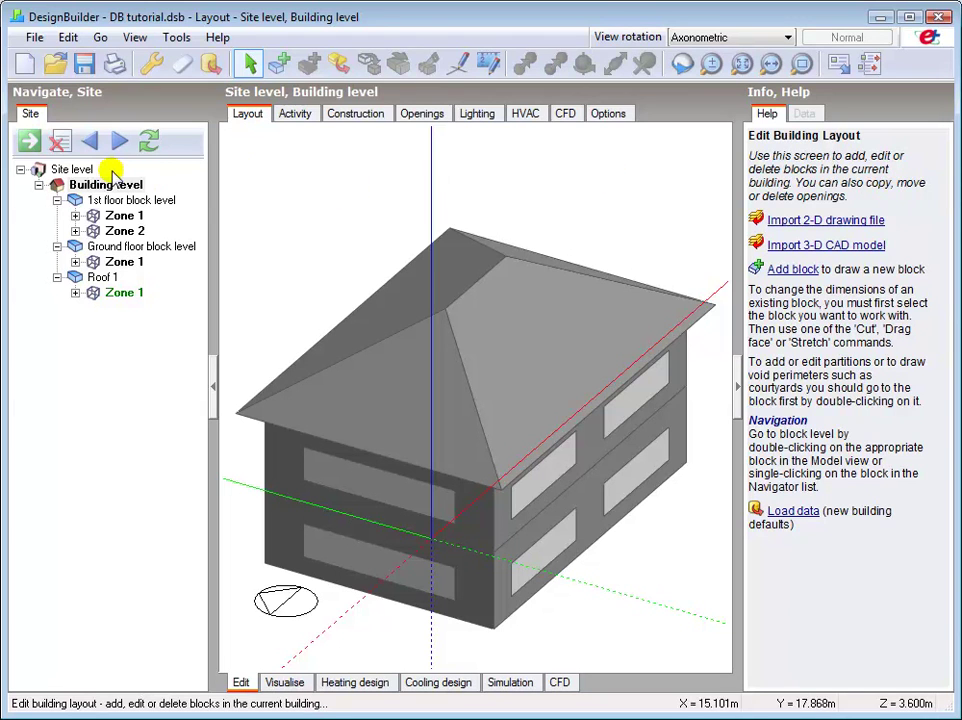
# Walk down the model hierarchy from site to building to the 1st floor block and its Zone 1, viewing each layout.
pyautogui.click(71, 171)
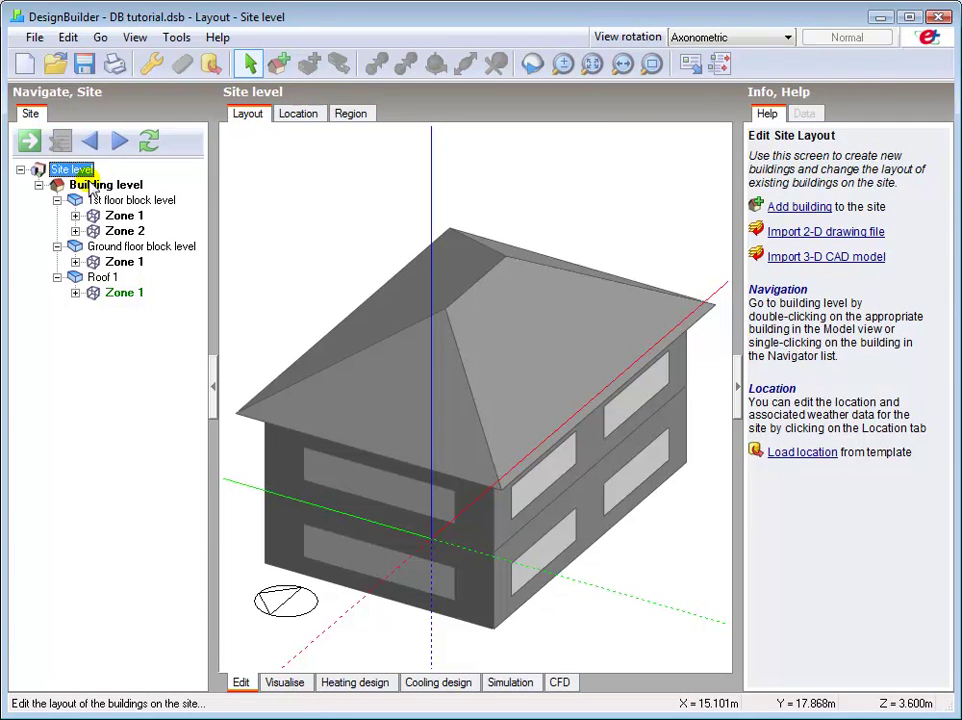
pyautogui.click(90, 187)
pyautogui.click(88, 201)
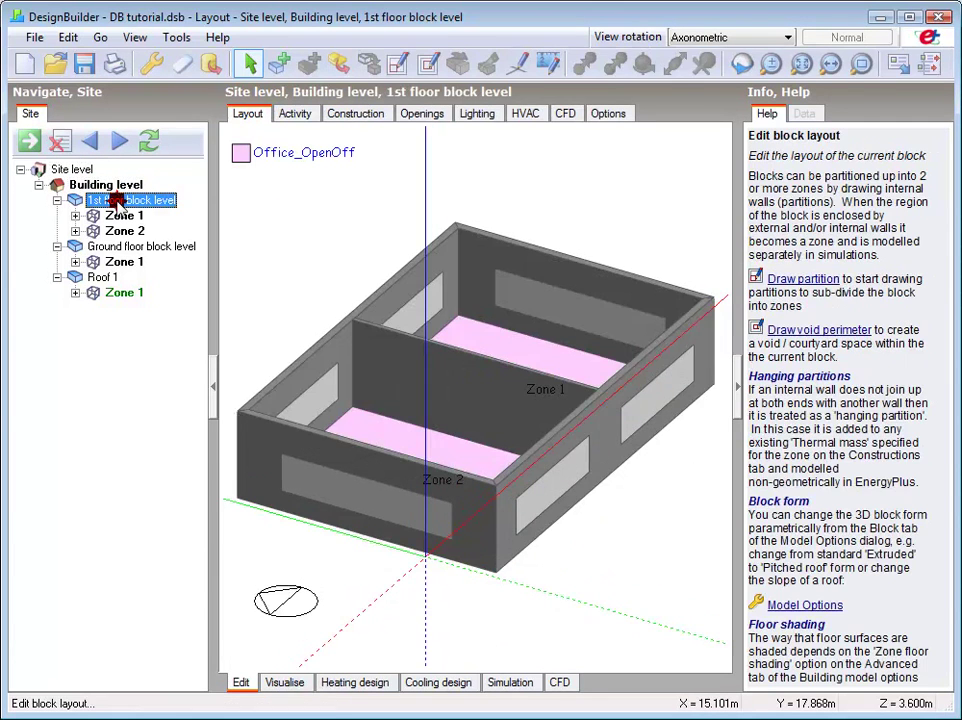
pyautogui.click(120, 216)
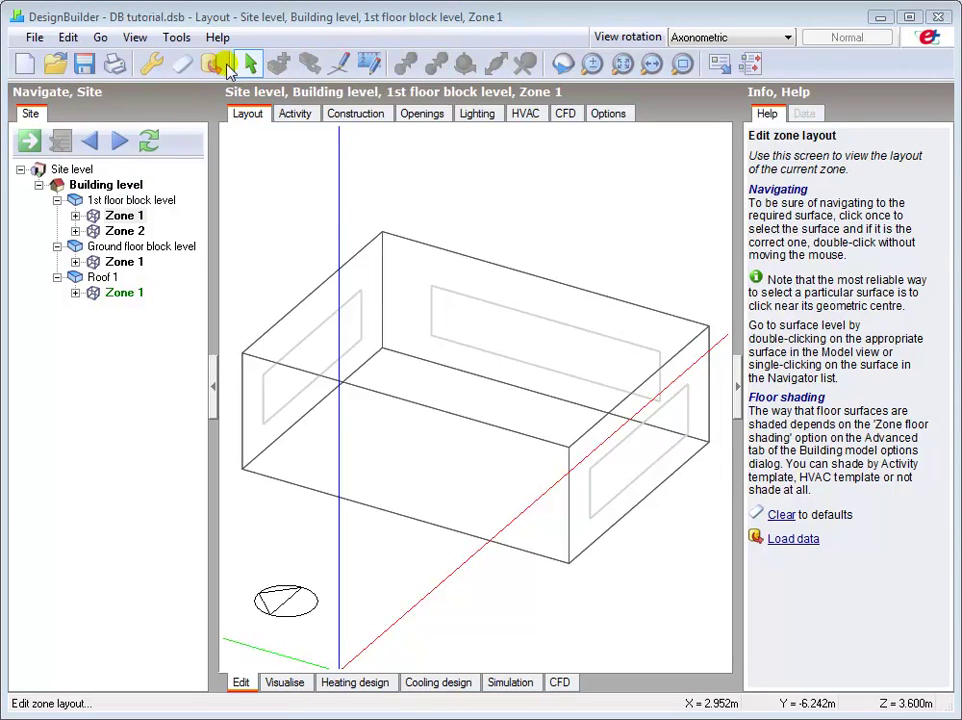
pyautogui.click(174, 40)
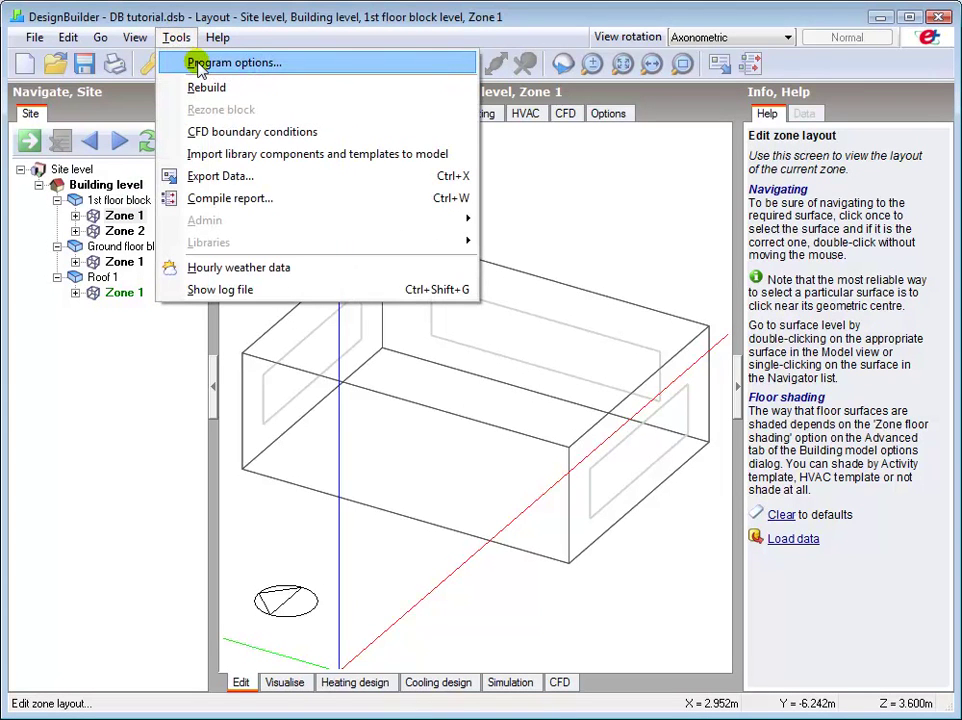
pyautogui.click(199, 64)
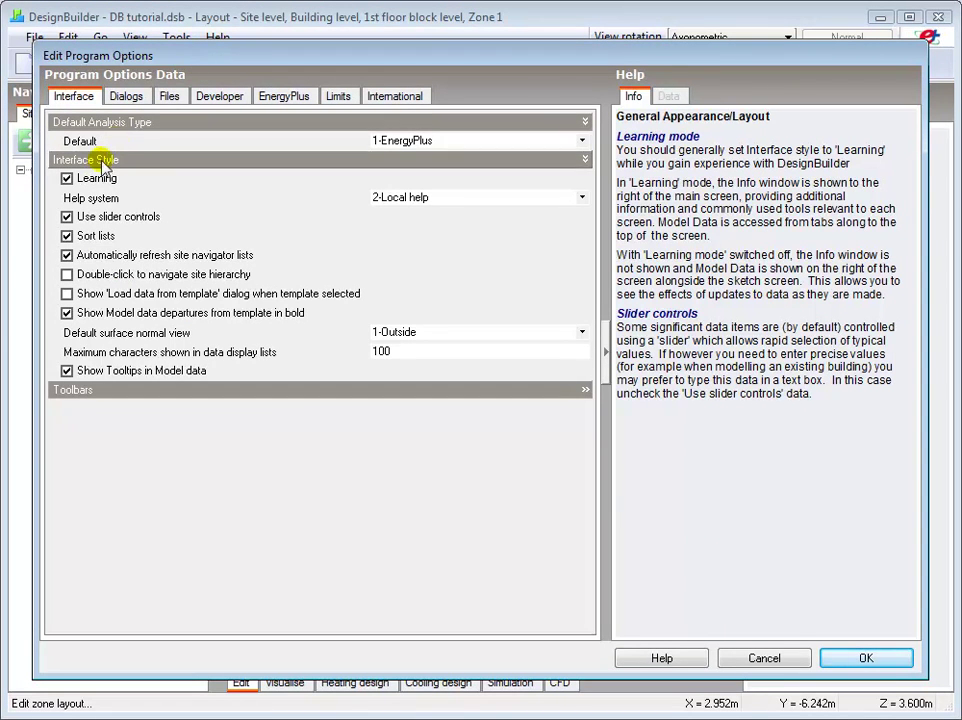
pyautogui.click(67, 178)
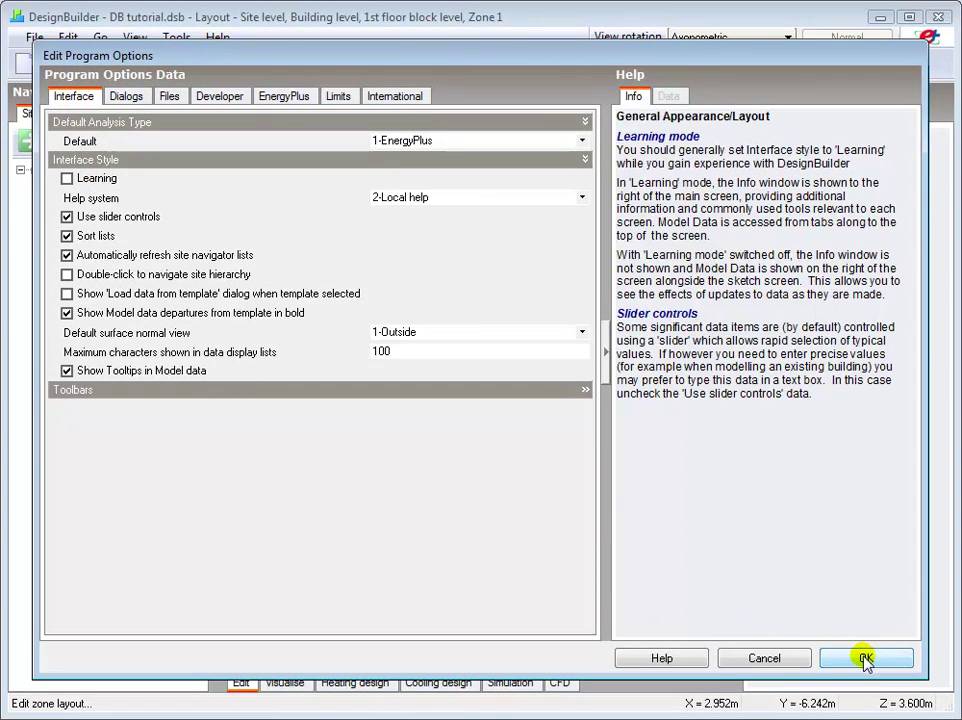
pyautogui.click(764, 660)
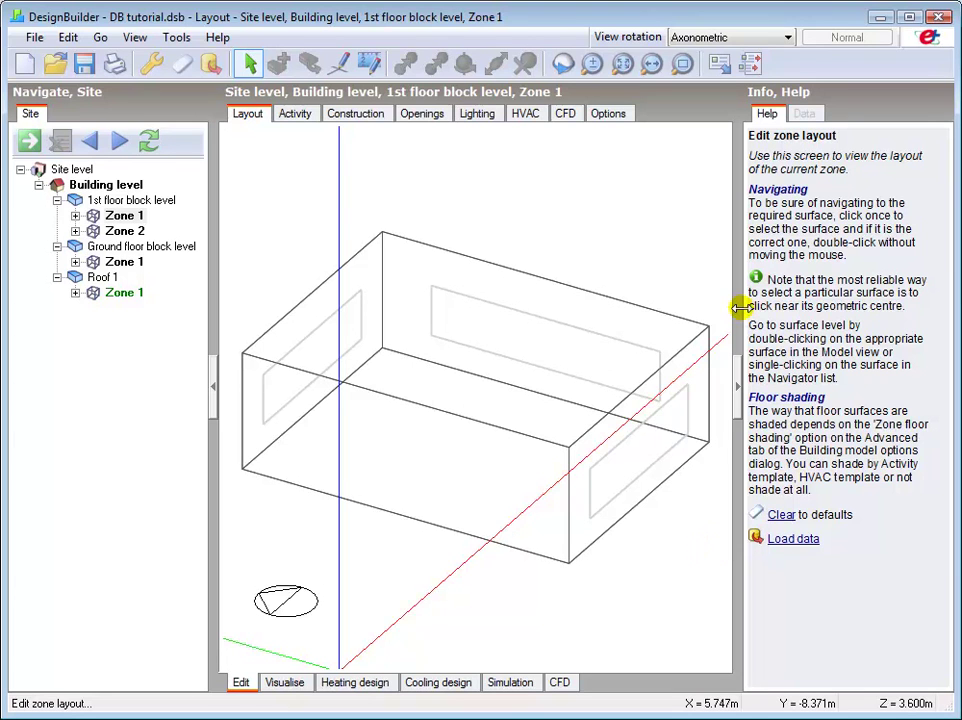
# Collapse the Info, Help pane to enlarge the model view and return to building level.
pyautogui.moveTo(735, 304)
pyautogui.mouseDown()
pyautogui.moveTo(584, 292)
pyautogui.moveTo(744, 295)
pyautogui.mouseUp()
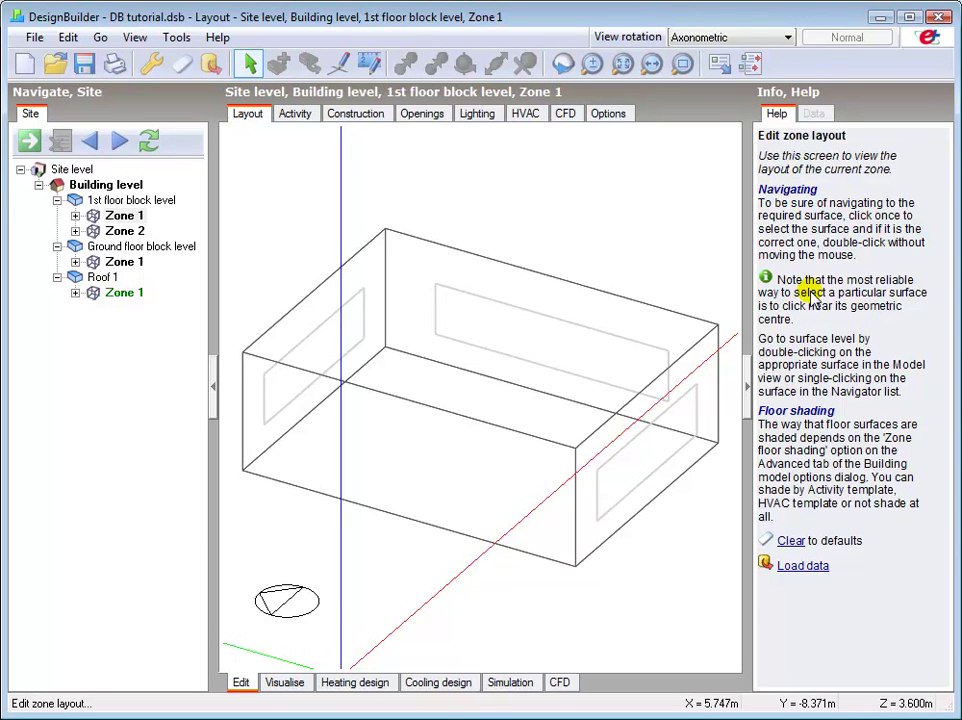
pyautogui.click(746, 394)
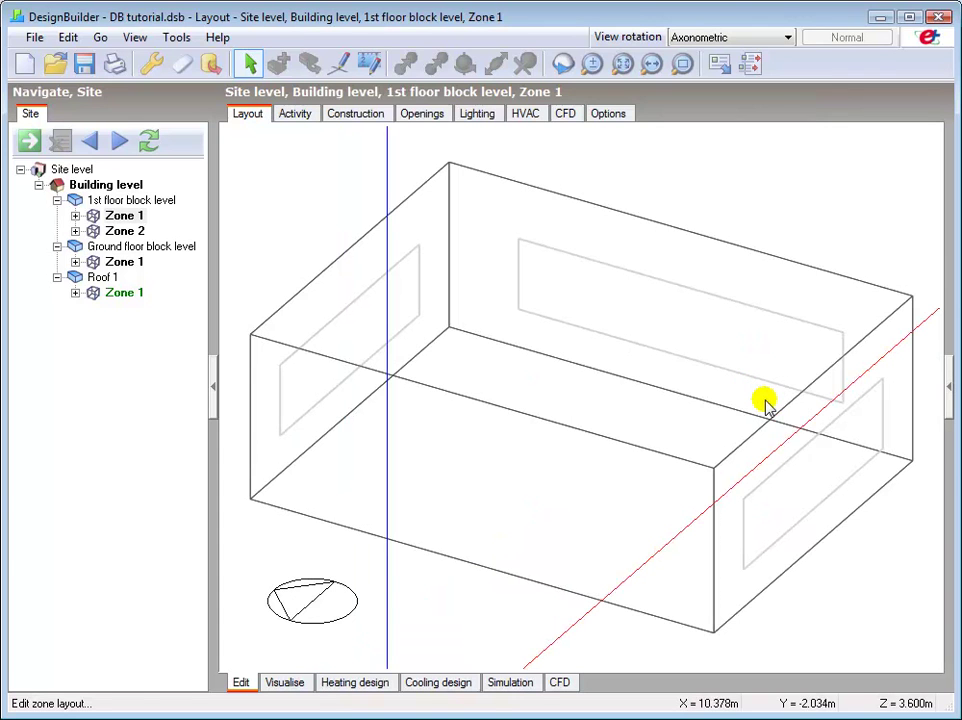
pyautogui.click(104, 184)
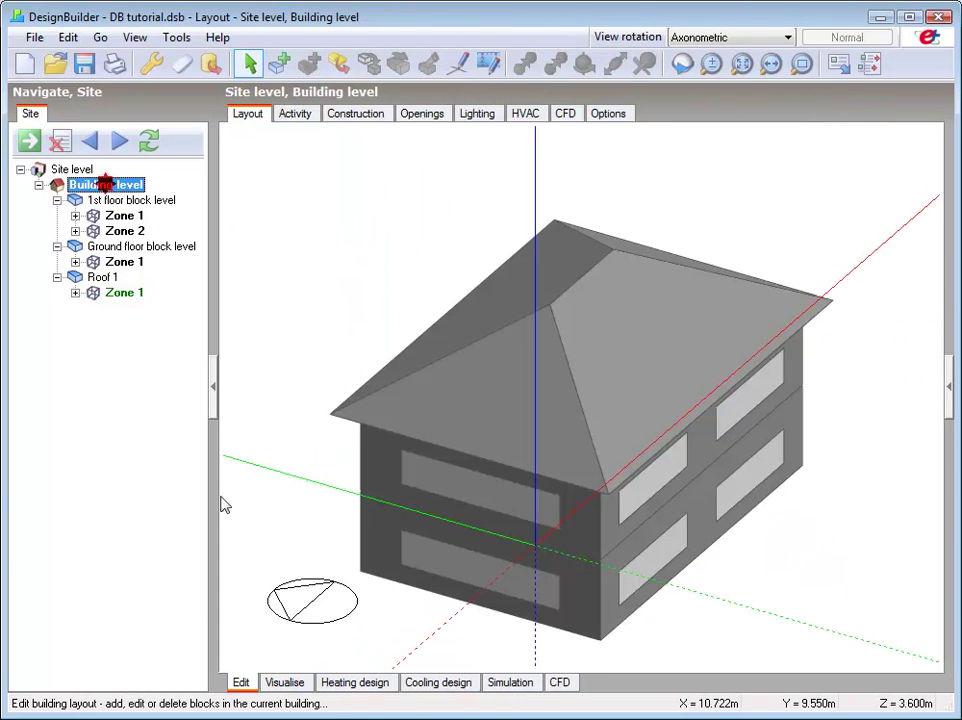
# Show the building as a rendered visualisation and orbit it to examine other facades.
pyautogui.click(286, 682)
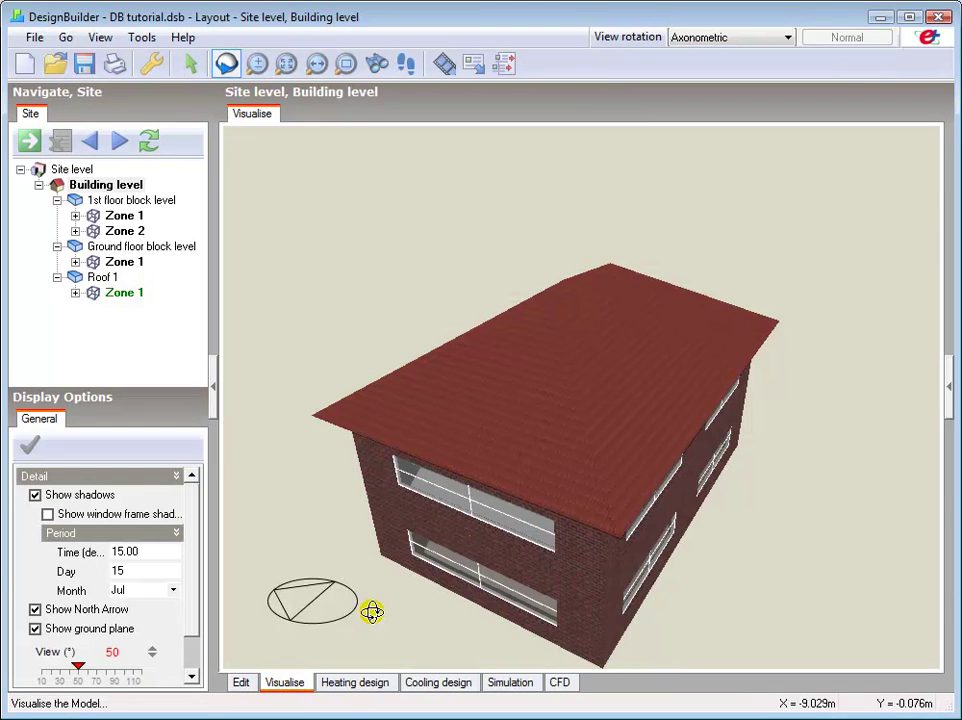
pyautogui.moveTo(340, 321)
pyautogui.mouseDown()
pyautogui.moveTo(431, 439)
pyautogui.moveTo(575, 457)
pyautogui.moveTo(672, 393)
pyautogui.moveTo(737, 270)
pyautogui.mouseUp()
pyautogui.moveTo(497, 337)
pyautogui.mouseDown()
pyautogui.moveTo(615, 352)
pyautogui.moveTo(621, 291)
pyautogui.mouseUp()
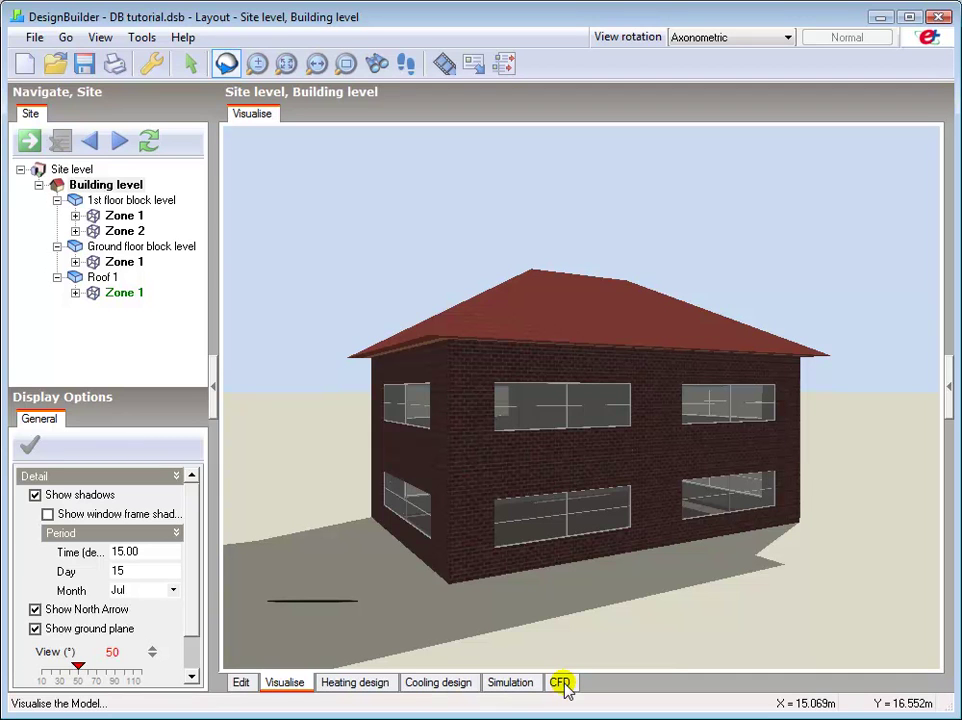
# Return to editing the model and examine the location data at site level.
pyautogui.click(242, 684)
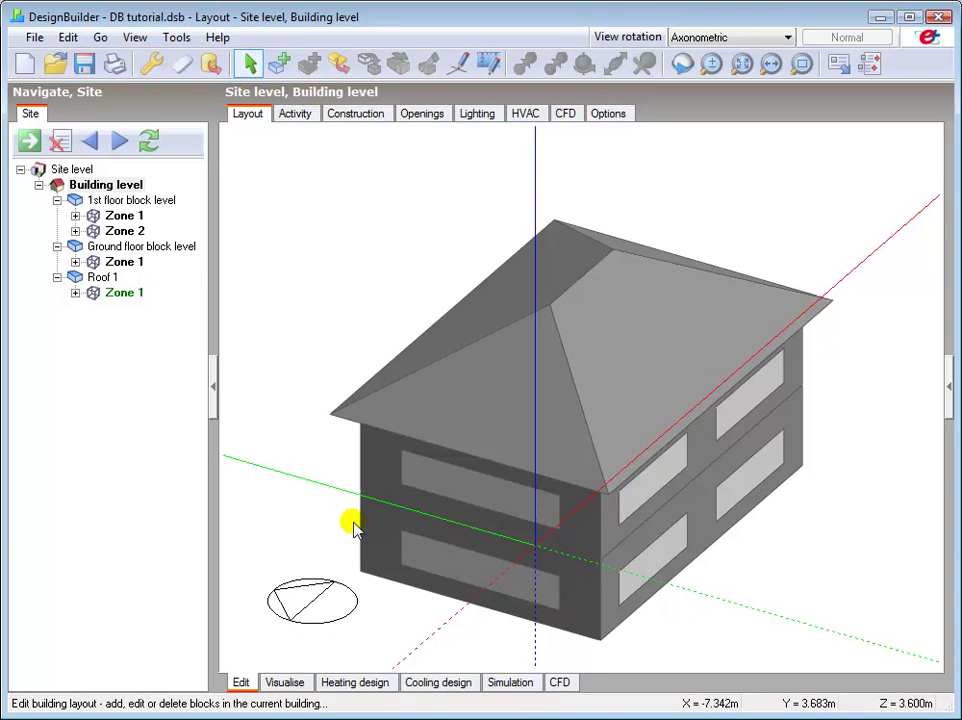
pyautogui.click(78, 170)
pyautogui.click(294, 116)
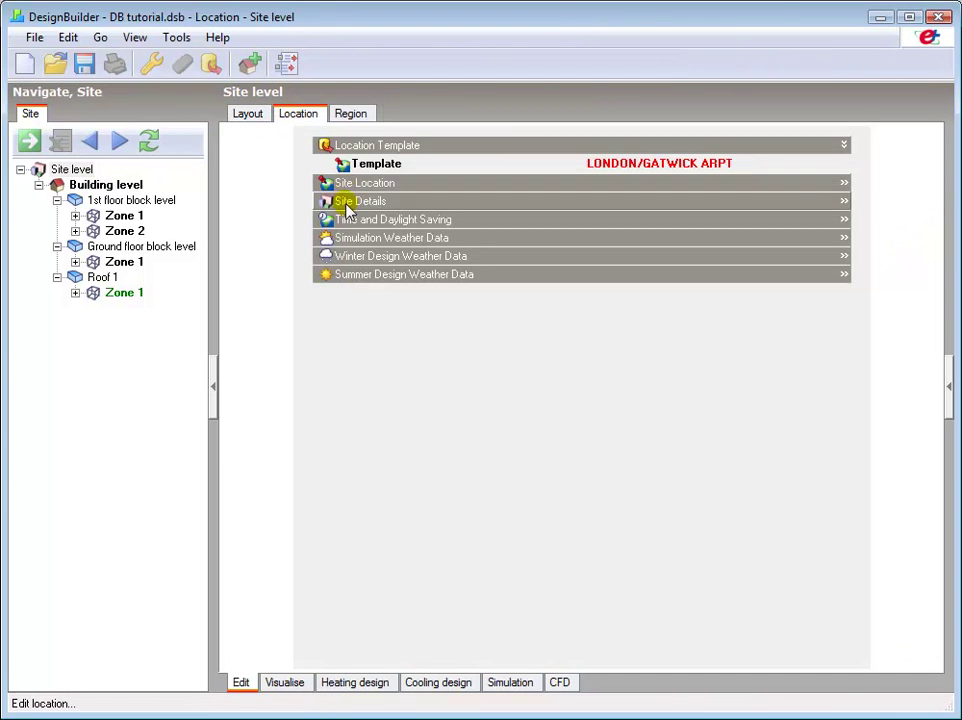
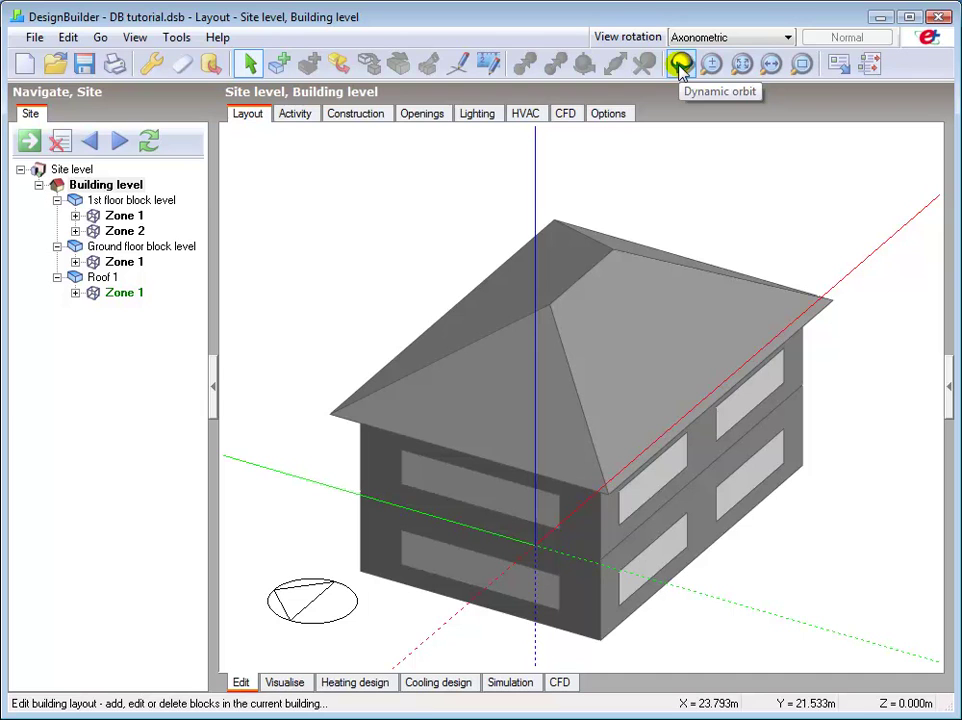
# Orbit the building model to see it from below, and restore the Axonometric view.
pyautogui.click(680, 65)
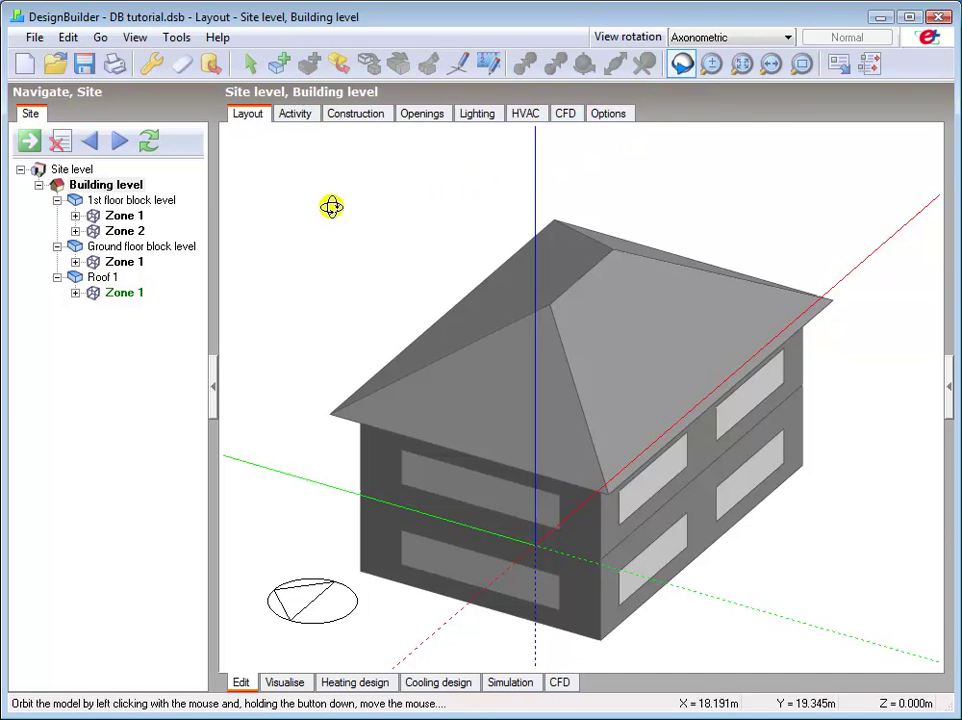
pyautogui.moveTo(279, 217); pyautogui.dragTo(657, 202)
pyautogui.moveTo(629, 481); pyautogui.dragTo(786, 308)
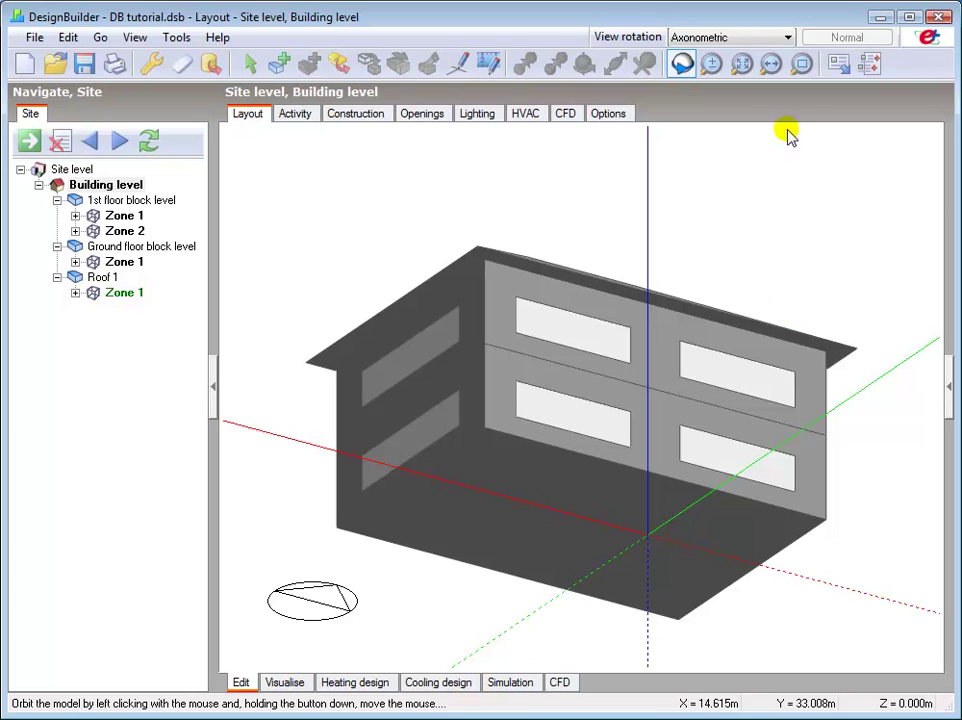
pyautogui.click(702, 37)
pyautogui.click(698, 119)
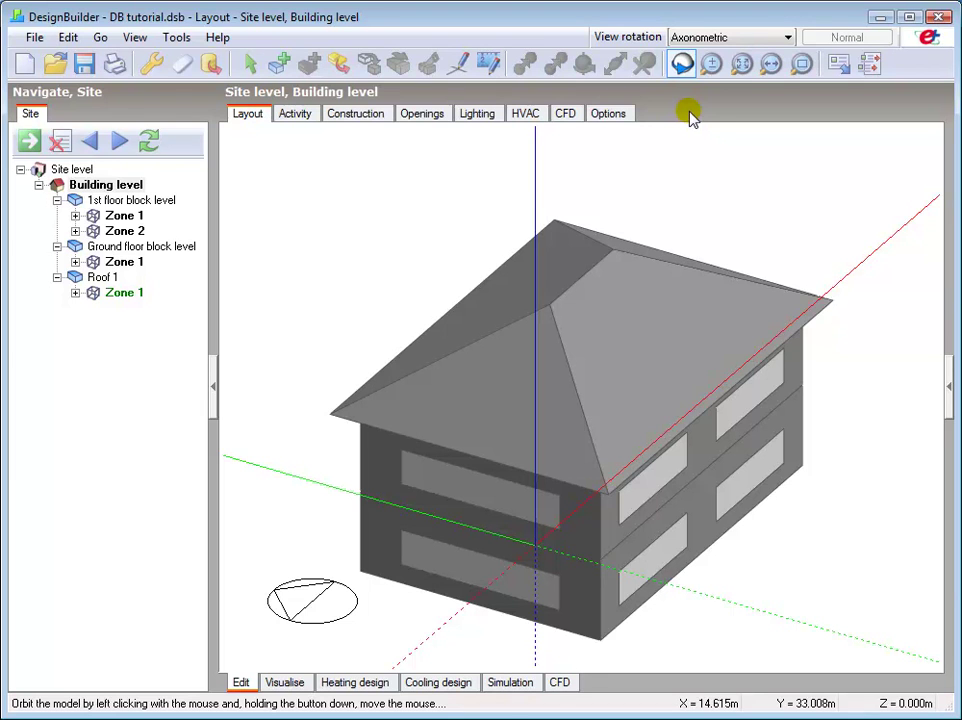
# Zoom the building model in and out with Dynamic Zoom, and fit it to the screen.
pyautogui.click(711, 66)
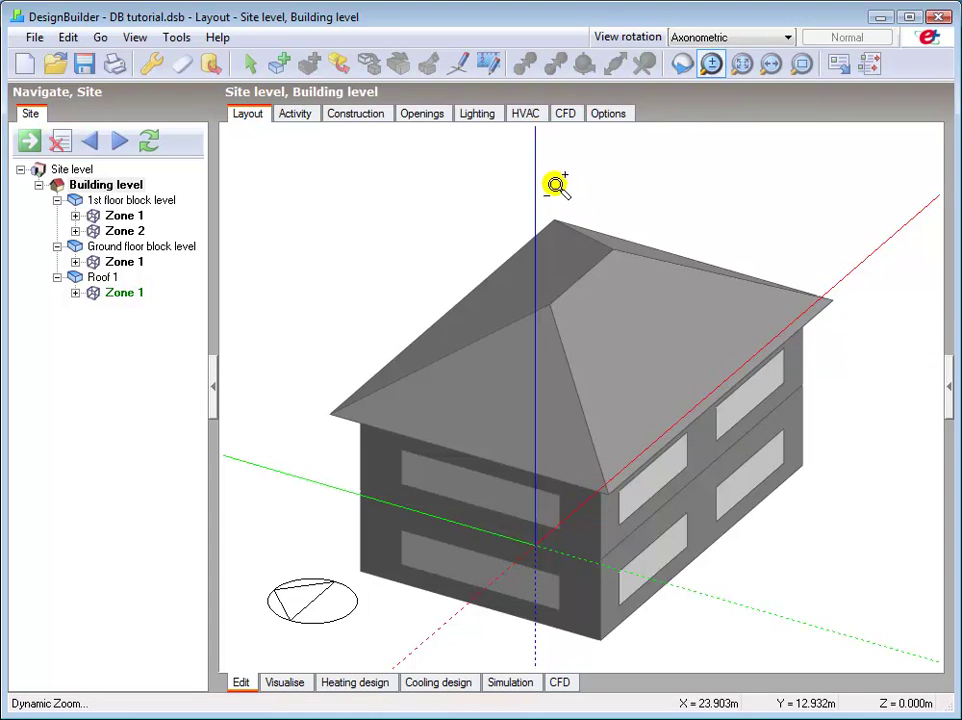
pyautogui.moveTo(563, 178)
pyautogui.mouseDown()
pyautogui.moveTo(565, 487)
pyautogui.moveTo(577, 170)
pyautogui.mouseUp()
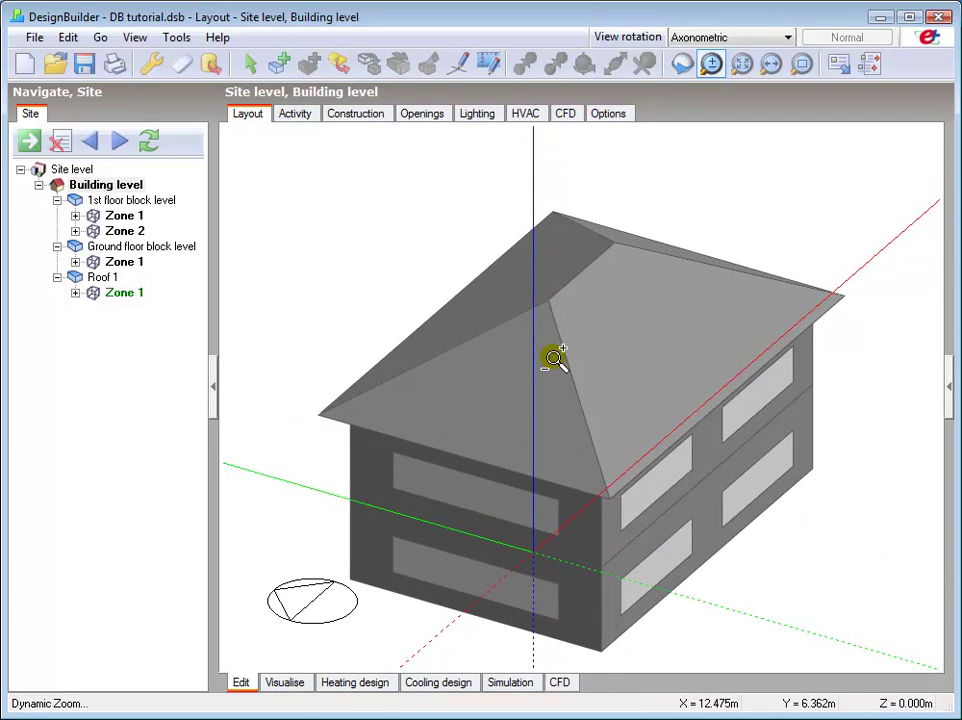
pyautogui.scroll(-5, 554, 360)
pyautogui.scroll(-2, 554, 360)
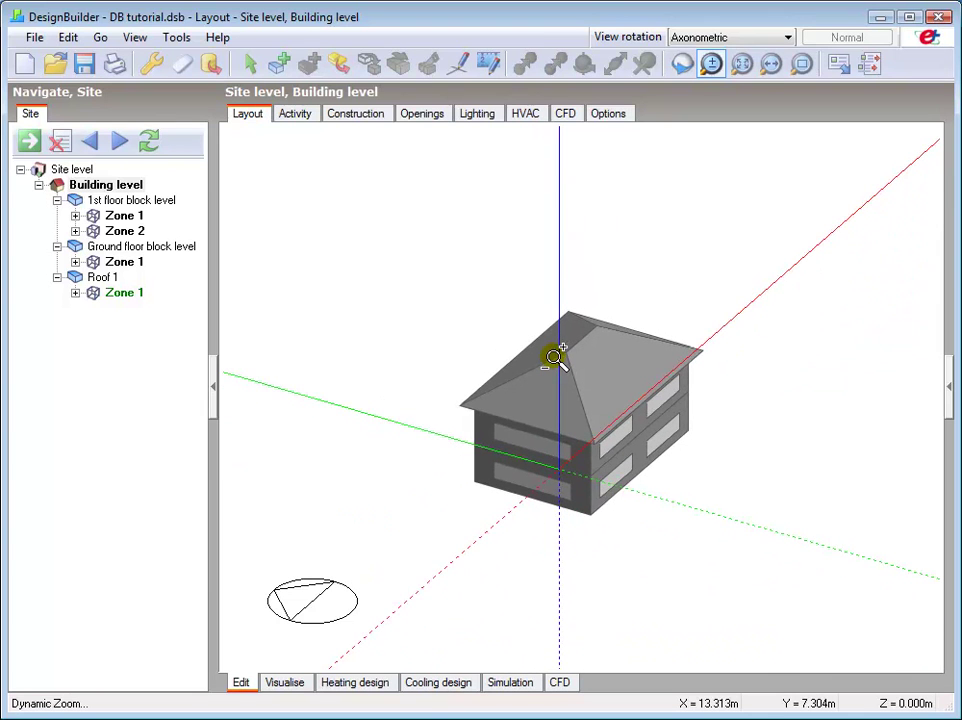
pyautogui.scroll(6, 554, 360)
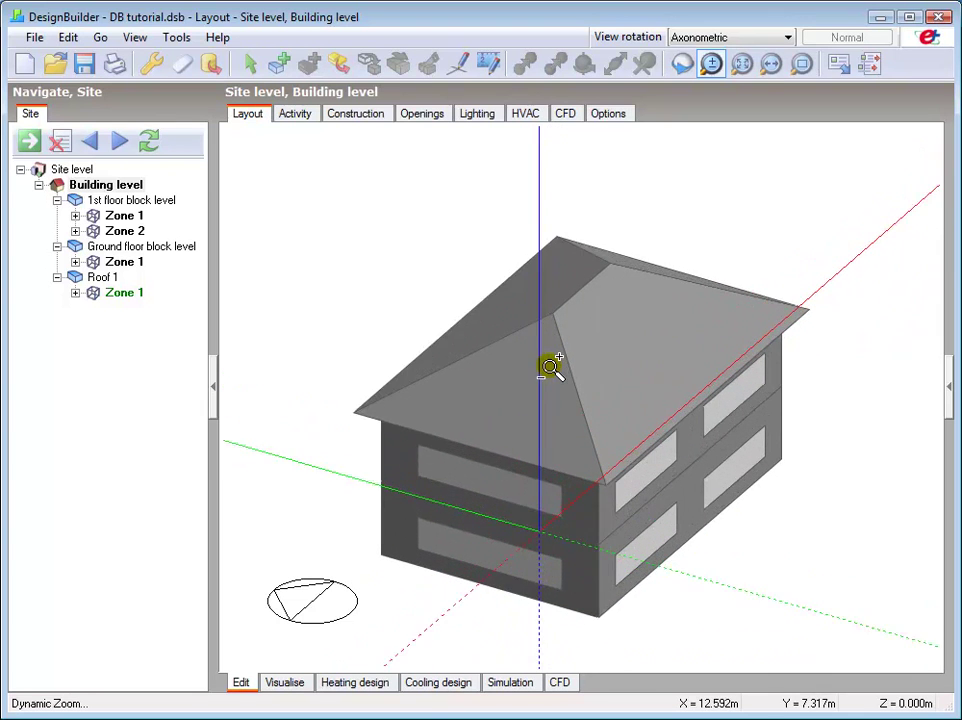
pyautogui.moveTo(550, 373); pyautogui.dragTo(550, 349)
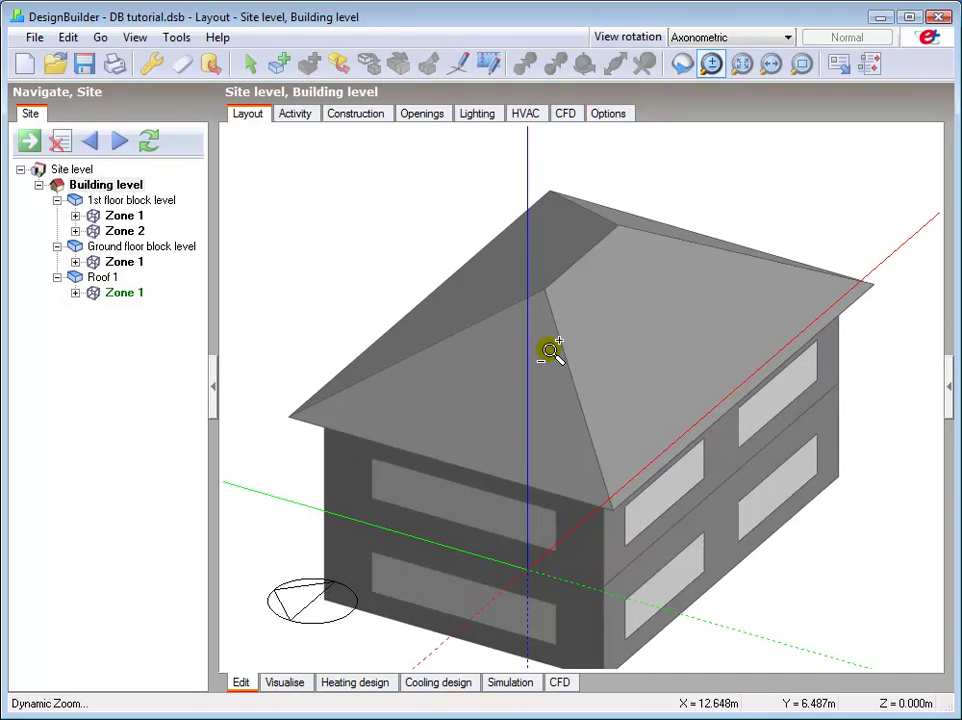
pyautogui.click(741, 64)
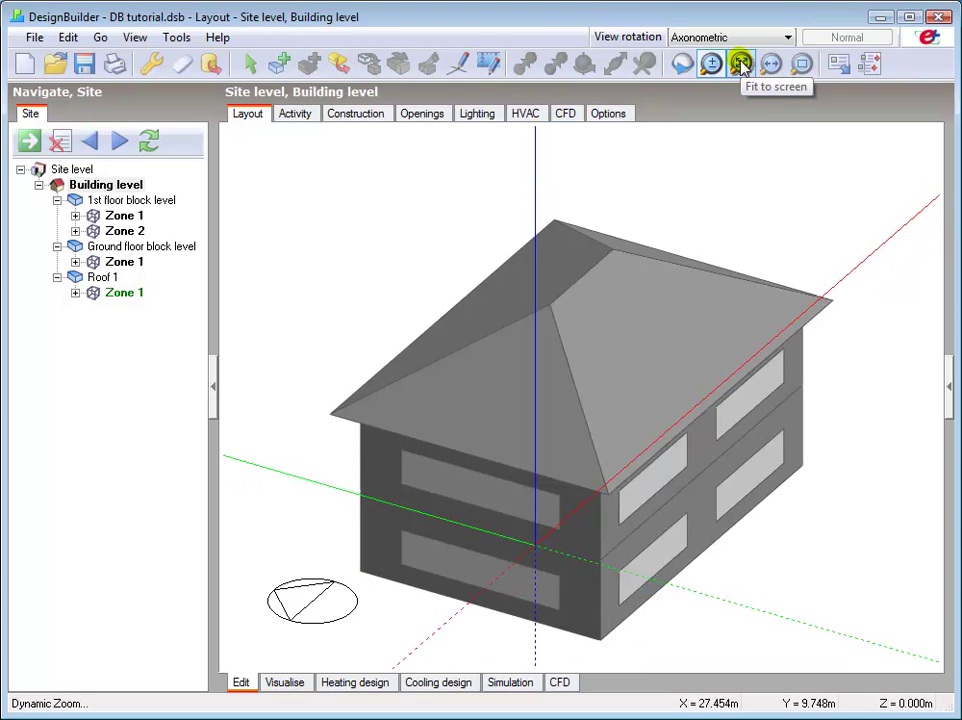
# Pan the building model slightly sideways in the layout view.
pyautogui.click(771, 64)
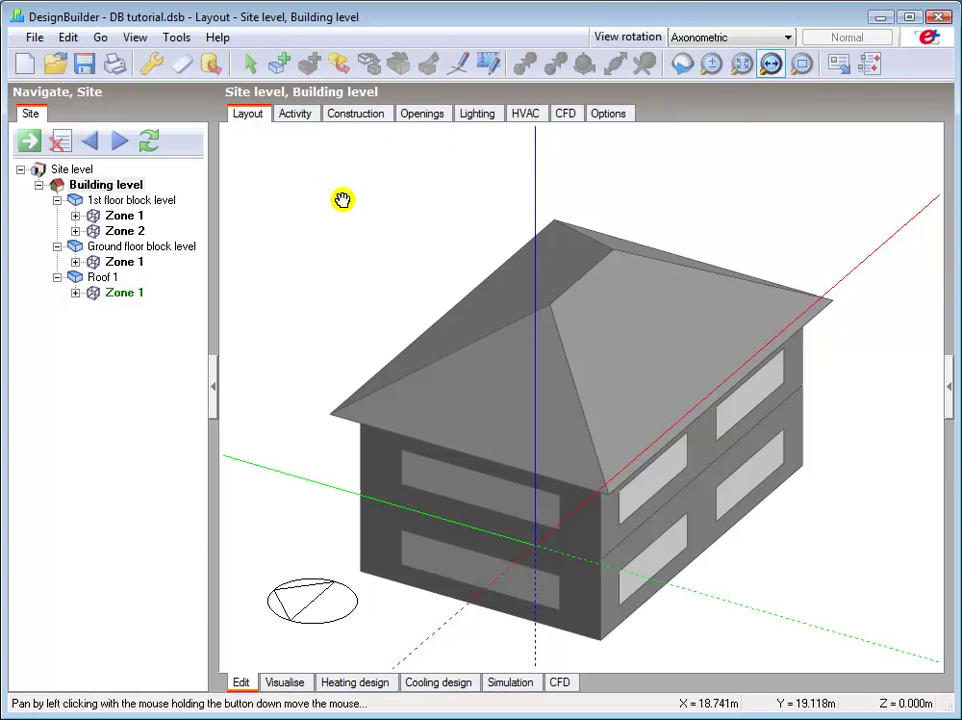
pyautogui.moveTo(367, 210); pyautogui.dragTo(388, 212)
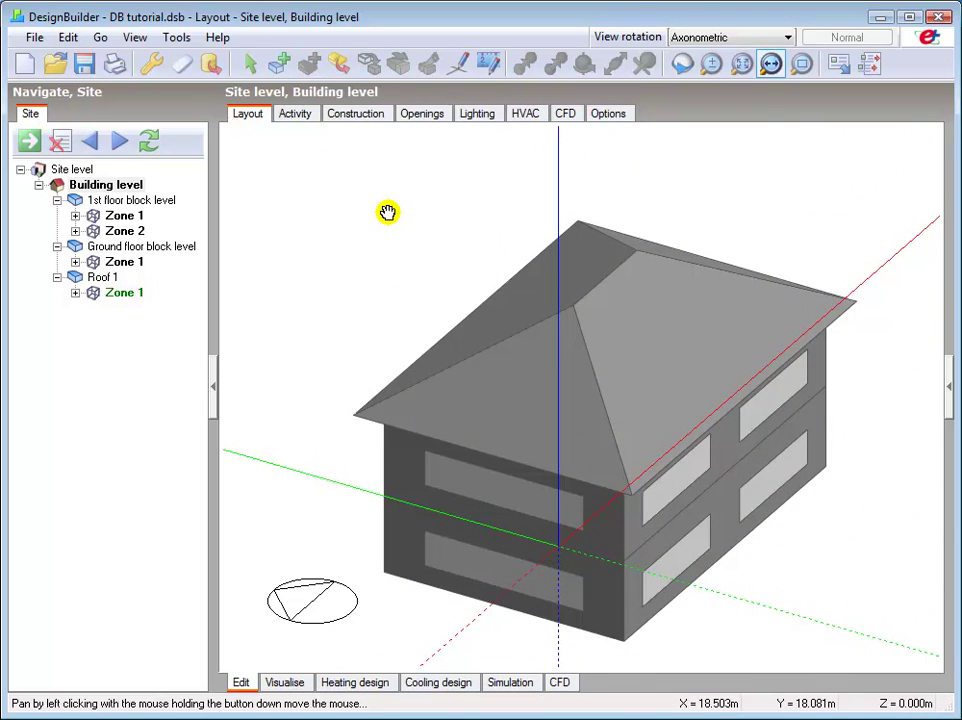
# Zoom into the darker end wall and its windows with a zoom window, and fit the whole building to the screen.
pyautogui.click(801, 66)
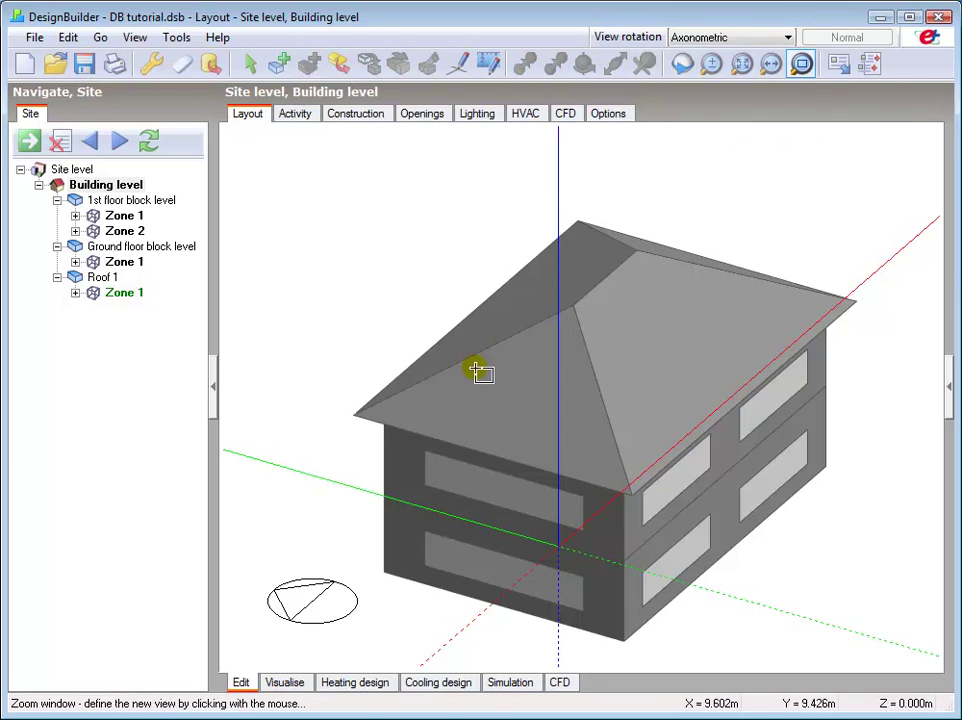
pyautogui.click(341, 593)
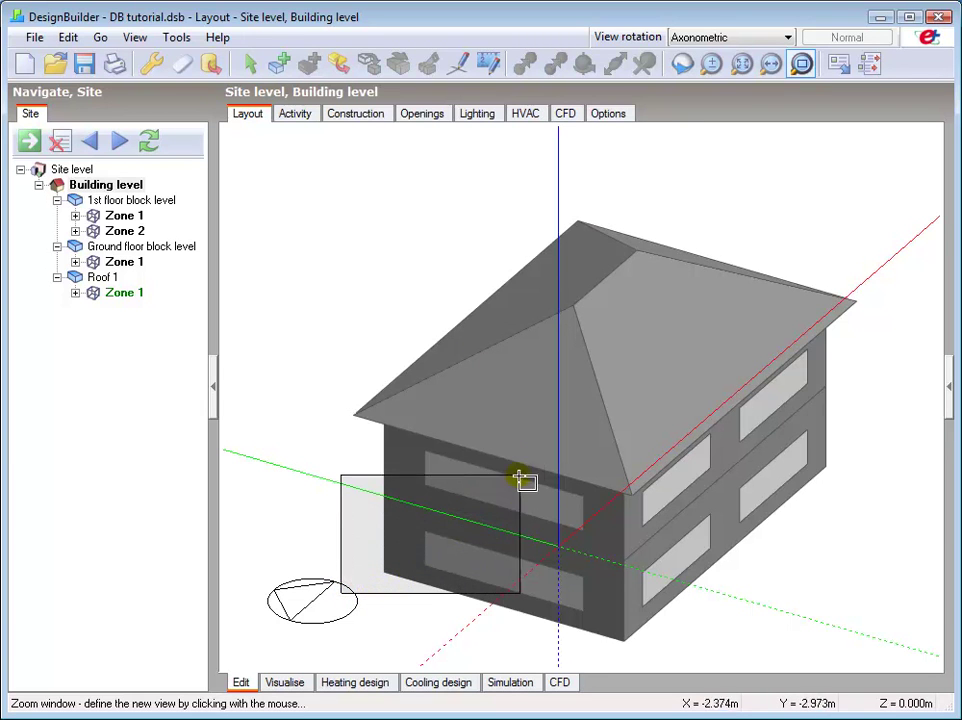
pyautogui.click(567, 347)
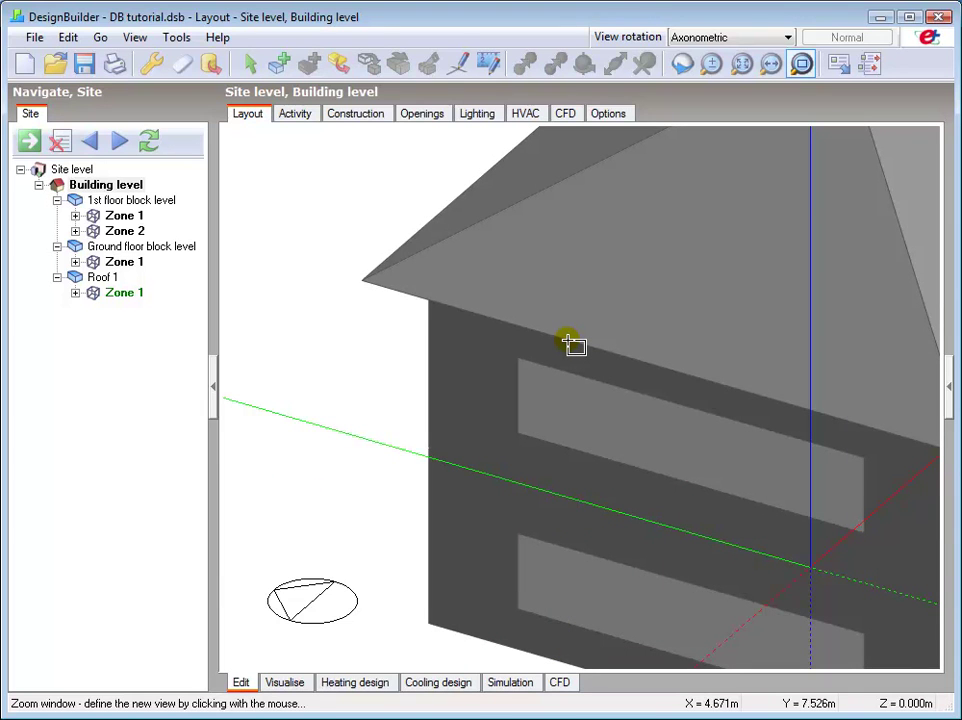
pyautogui.press('Escape')
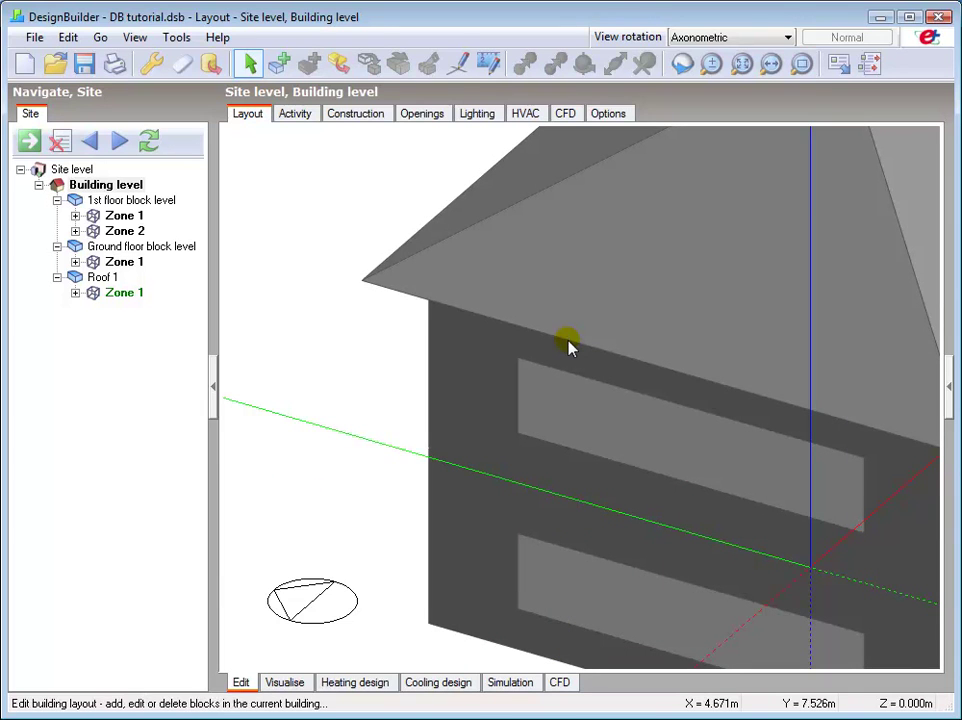
pyautogui.click(741, 65)
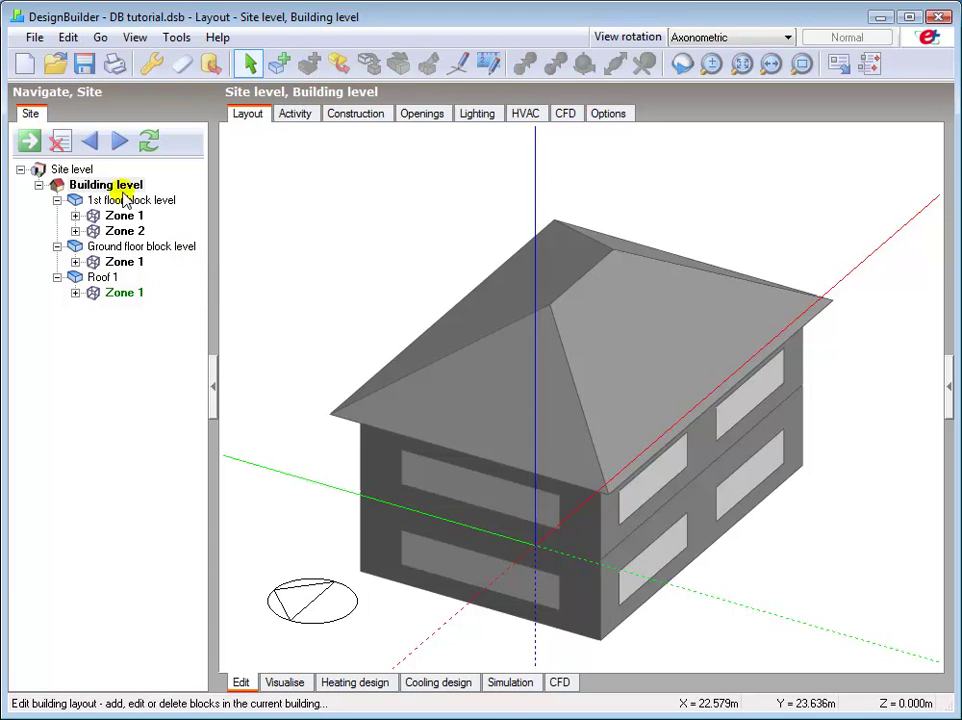
# Navigate down the model hierarchy from site and building level through the 1st floor block to its Zone 1.
pyautogui.click(74, 170)
pyautogui.click(99, 187)
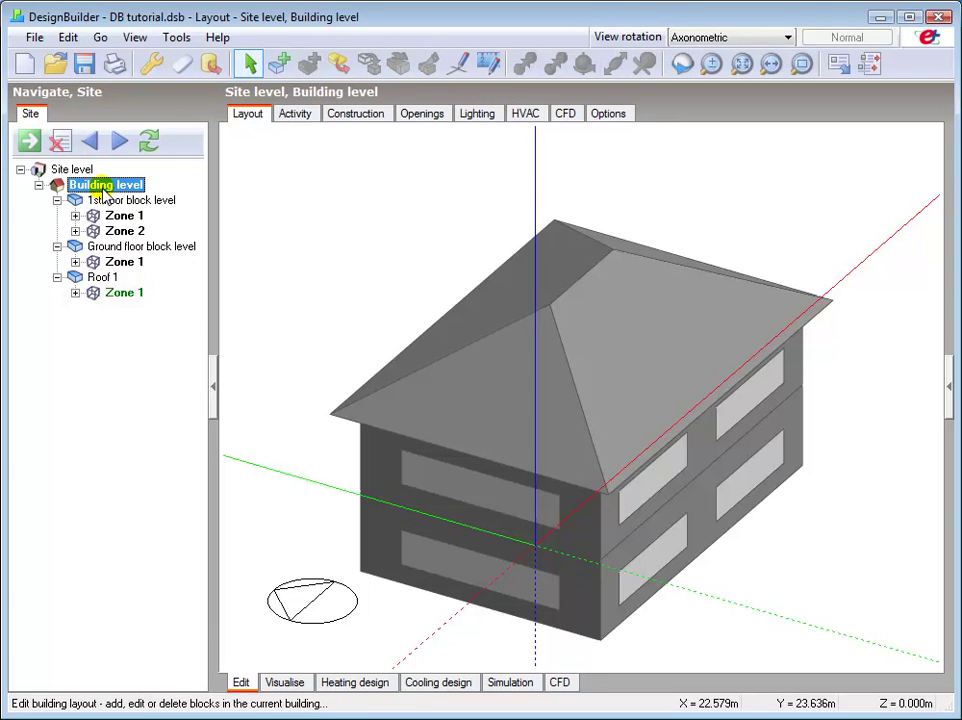
pyautogui.click(125, 202)
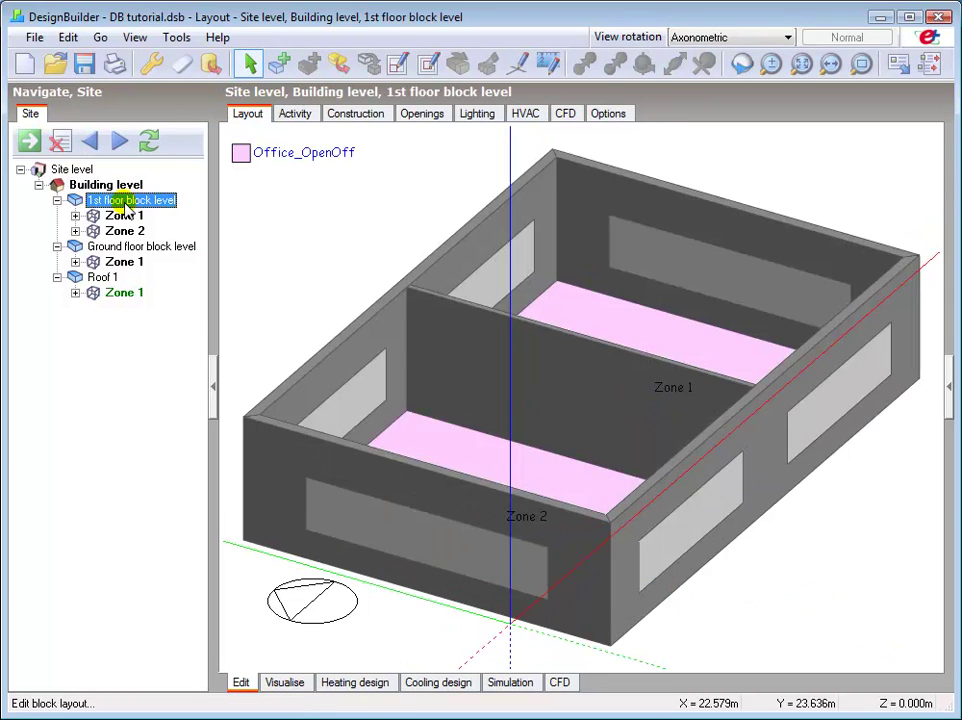
pyautogui.click(125, 217)
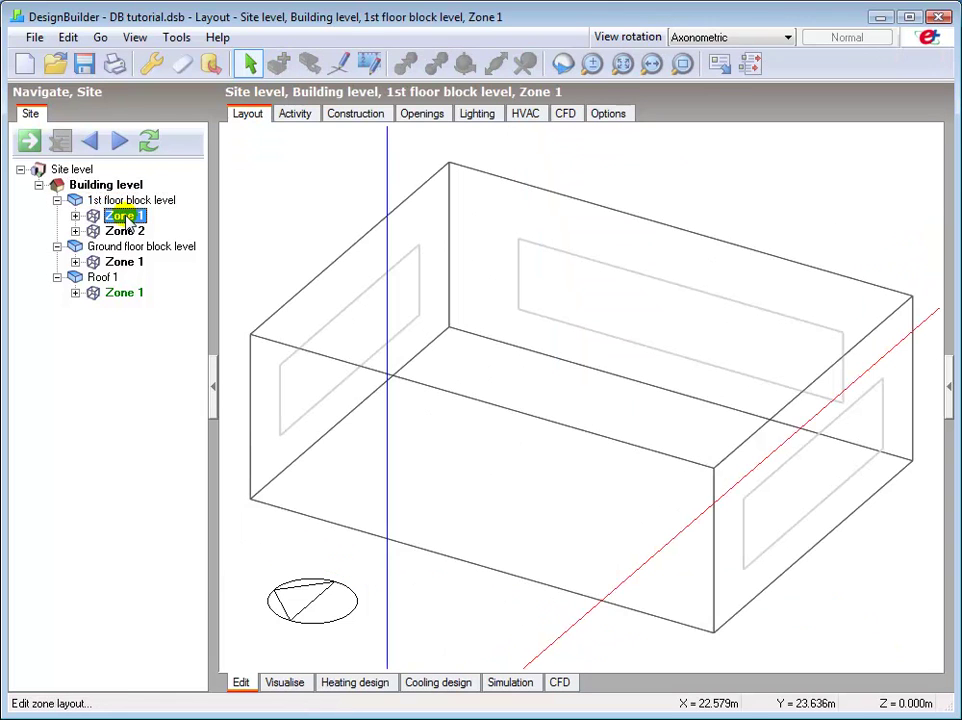
# View the floor of the 1st floor's Zone 1 and the external window in its first wall, and return to building level.
pyautogui.click(75, 216)
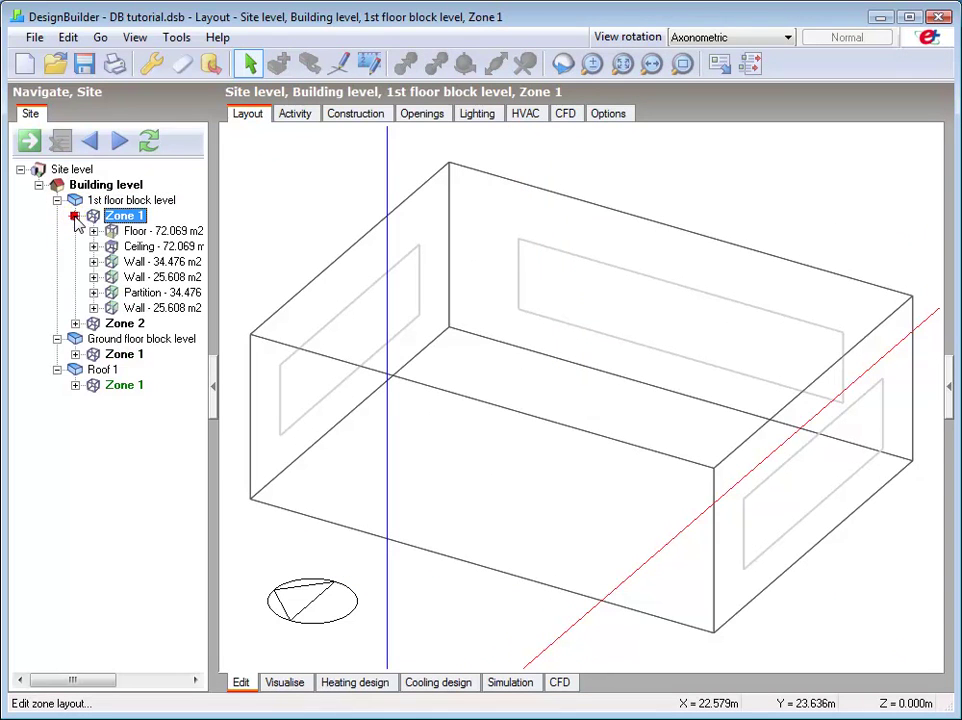
pyautogui.click(137, 233)
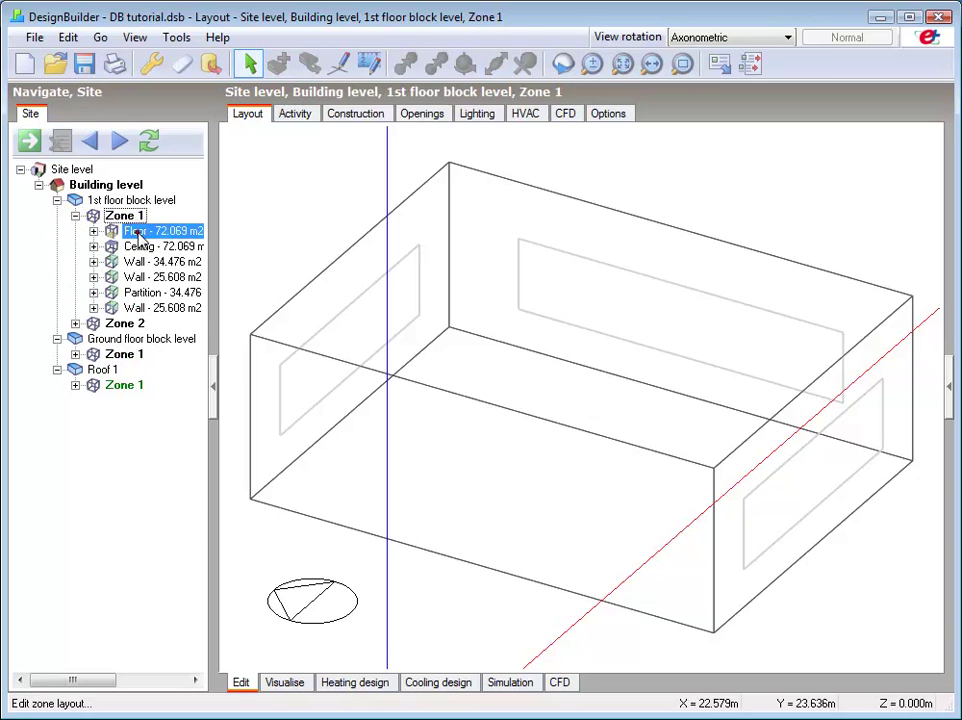
pyautogui.click(137, 233)
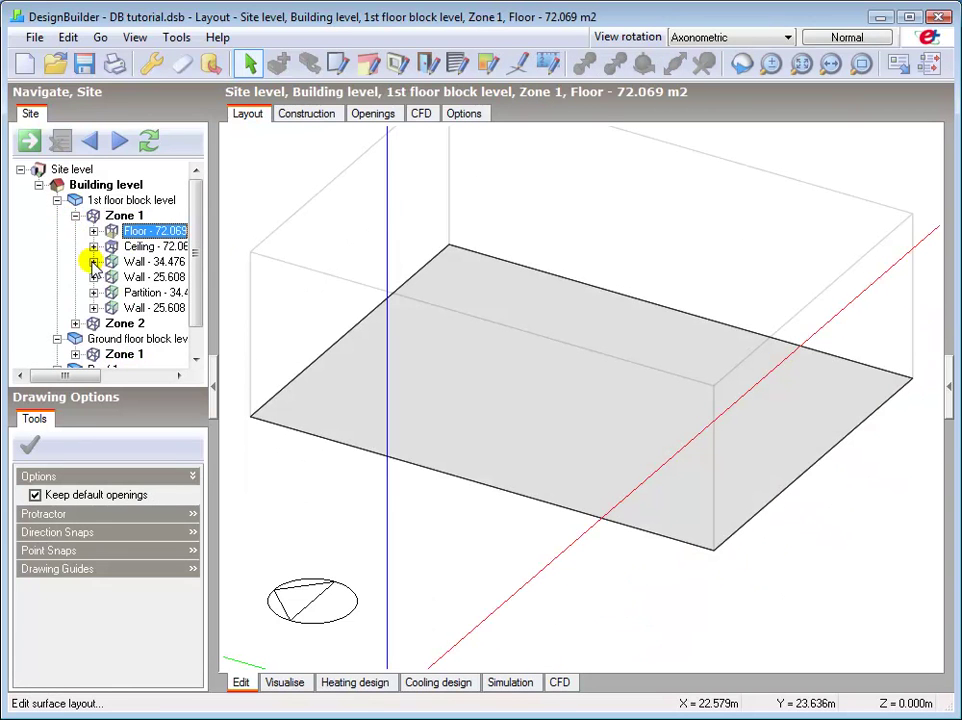
pyautogui.click(93, 261)
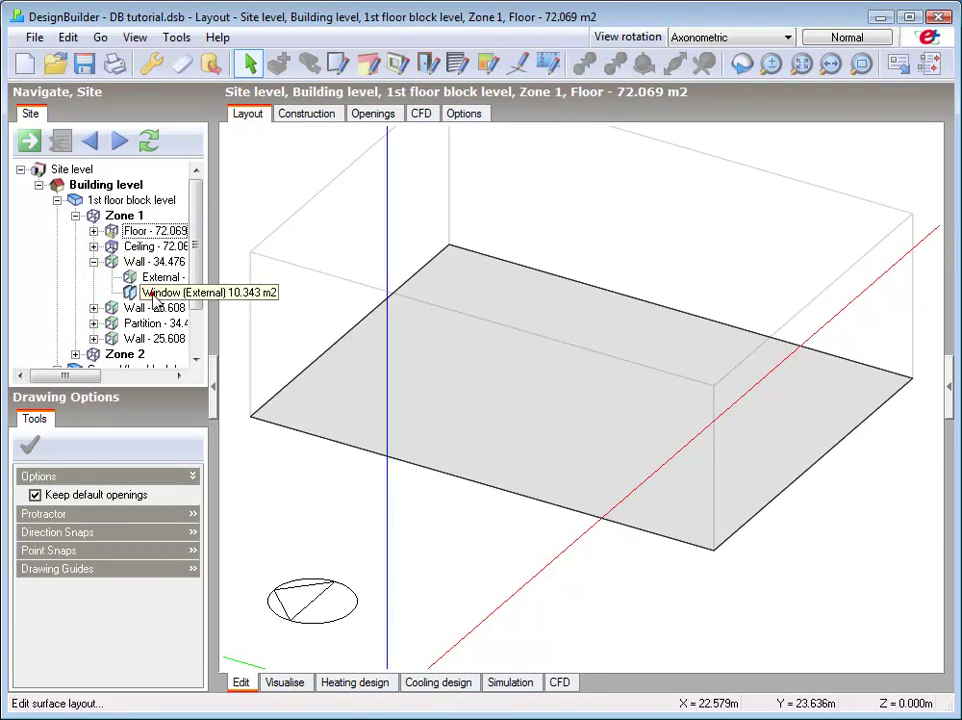
pyautogui.click(152, 293)
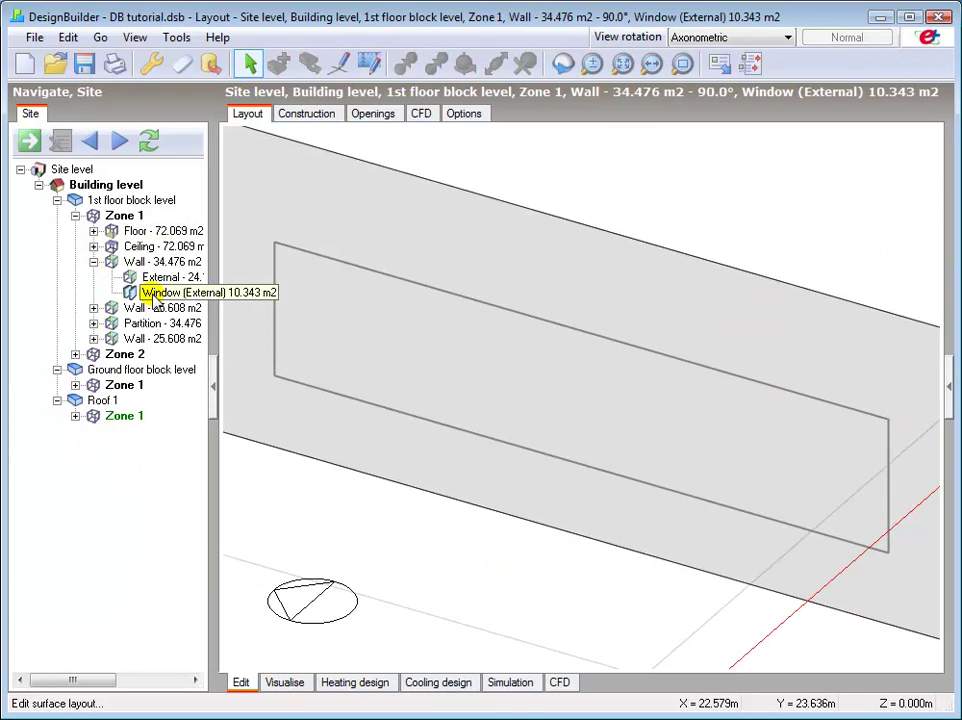
pyautogui.click(116, 185)
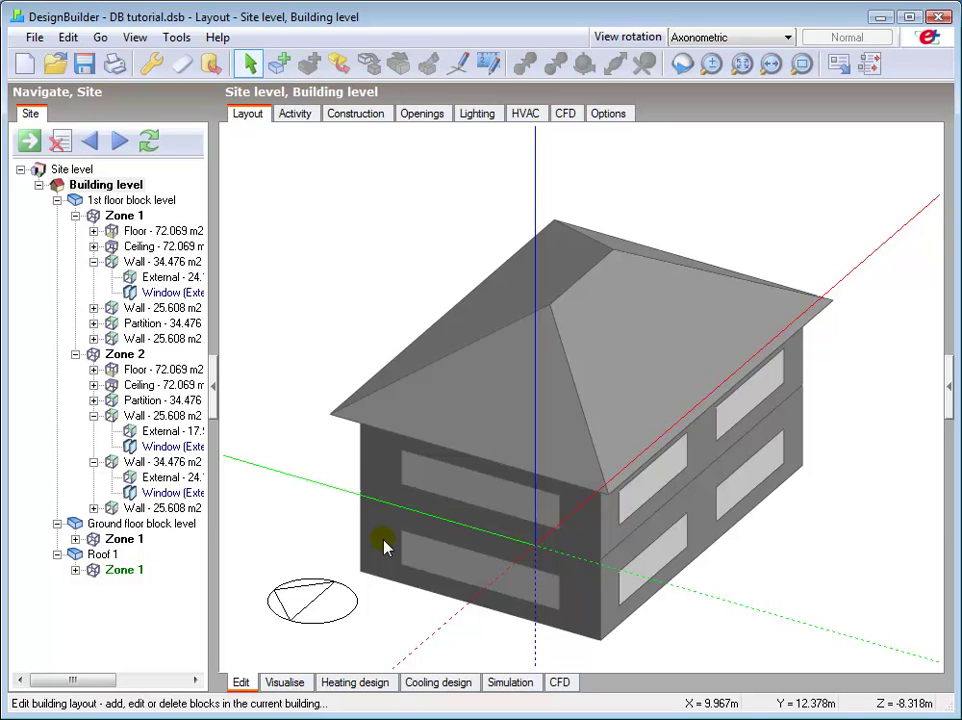
# Drill down directly in the 3D model into the ground floor block, its 51.215 m2 wall at 0.0° and that wall's external window.
pyautogui.click(385, 545)
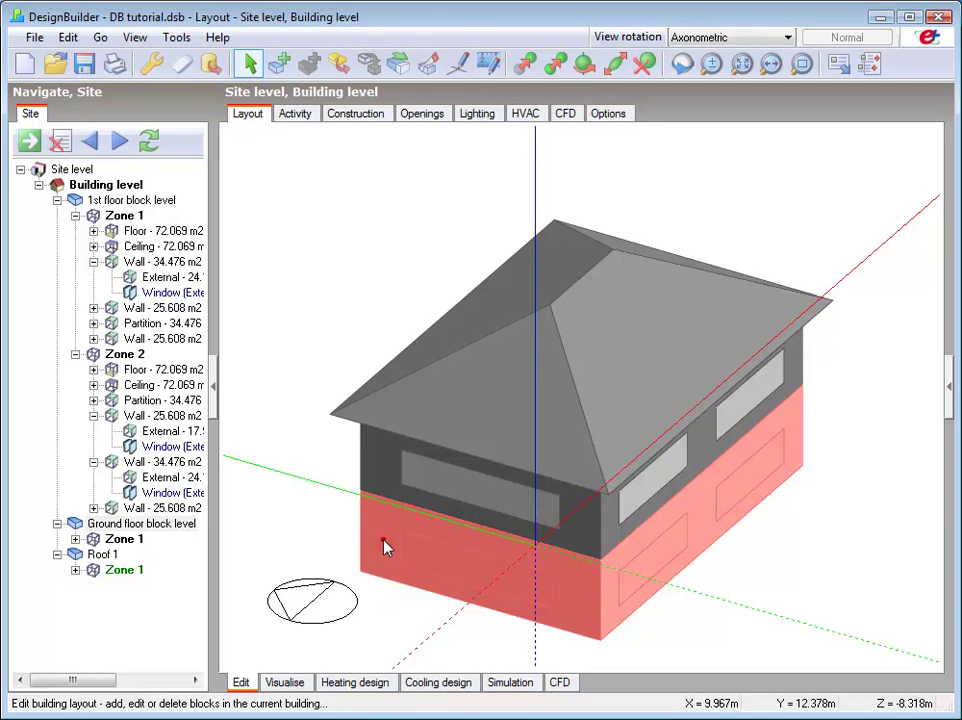
pyautogui.click(385, 545)
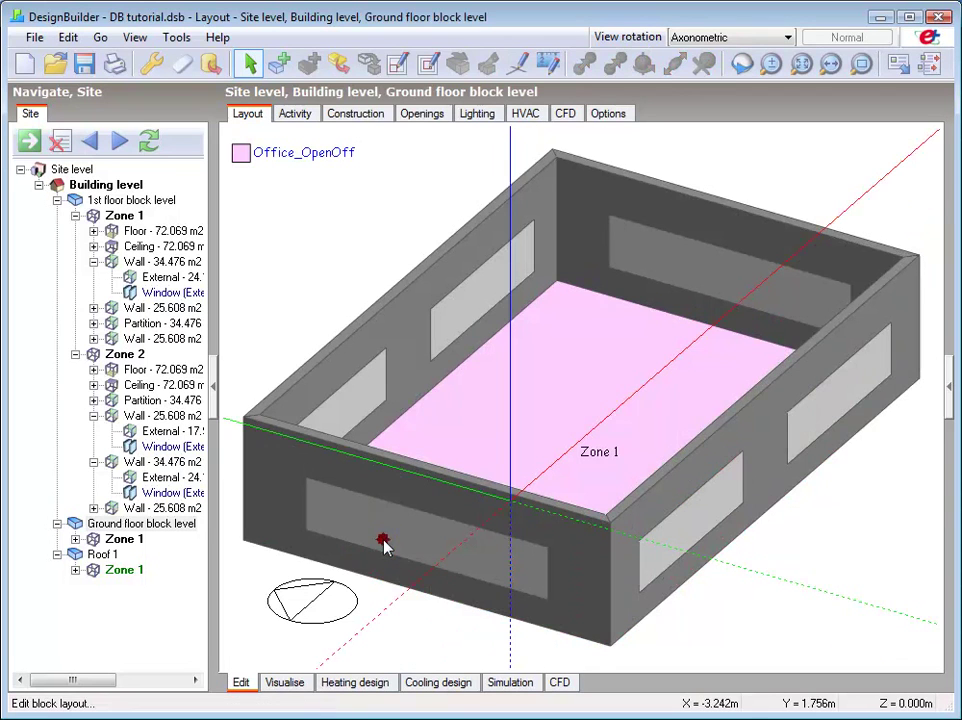
pyautogui.doubleClick(283, 505)
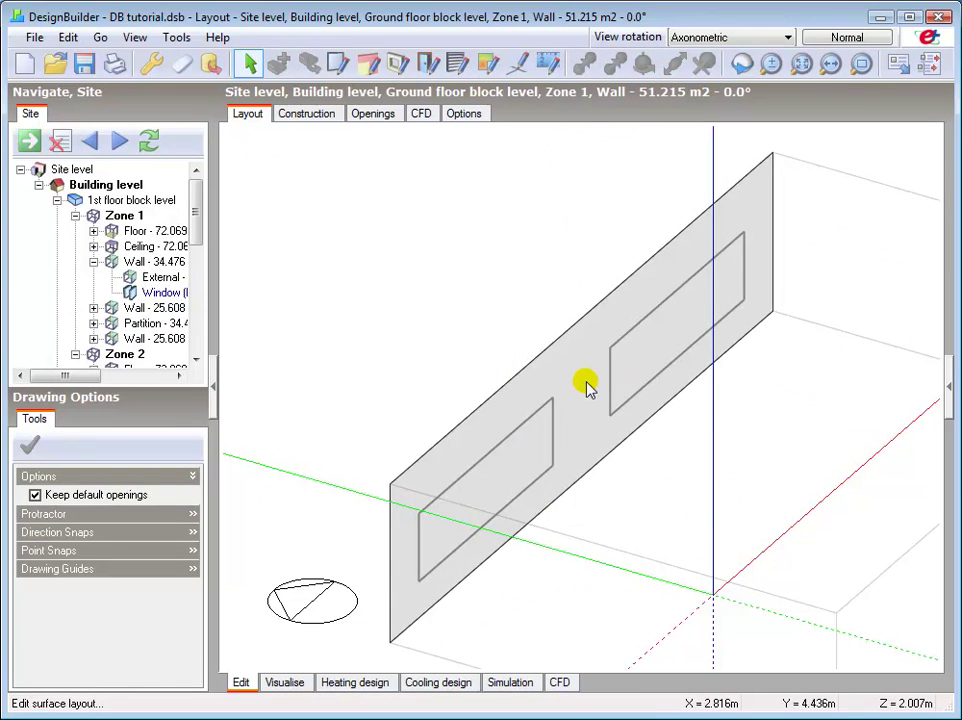
pyautogui.click(588, 386)
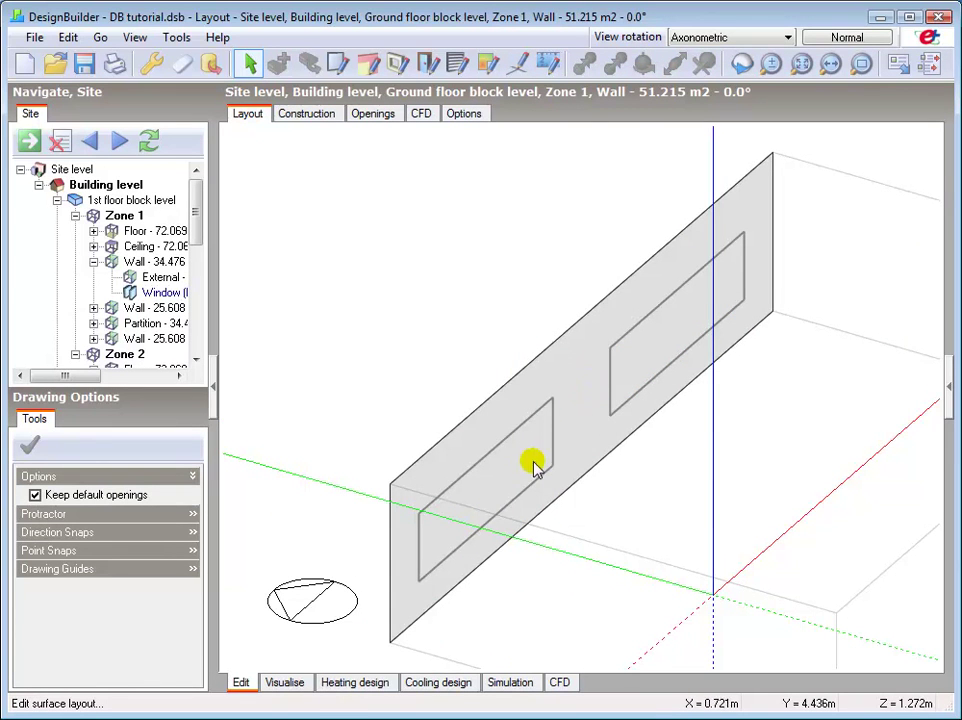
pyautogui.doubleClick(505, 476)
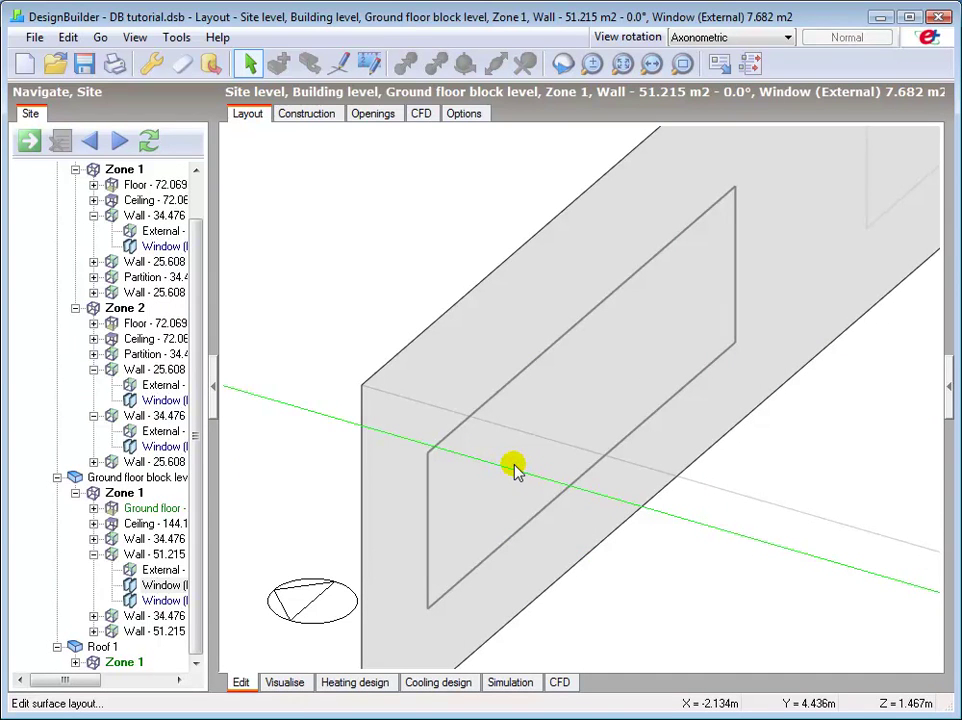
# Go back up the model hierarchy through the 1st floor zones to building level and site level.
pyautogui.click(124, 308)
pyautogui.scroll(1, 200, 190)
pyautogui.click(125, 216)
pyautogui.click(110, 186)
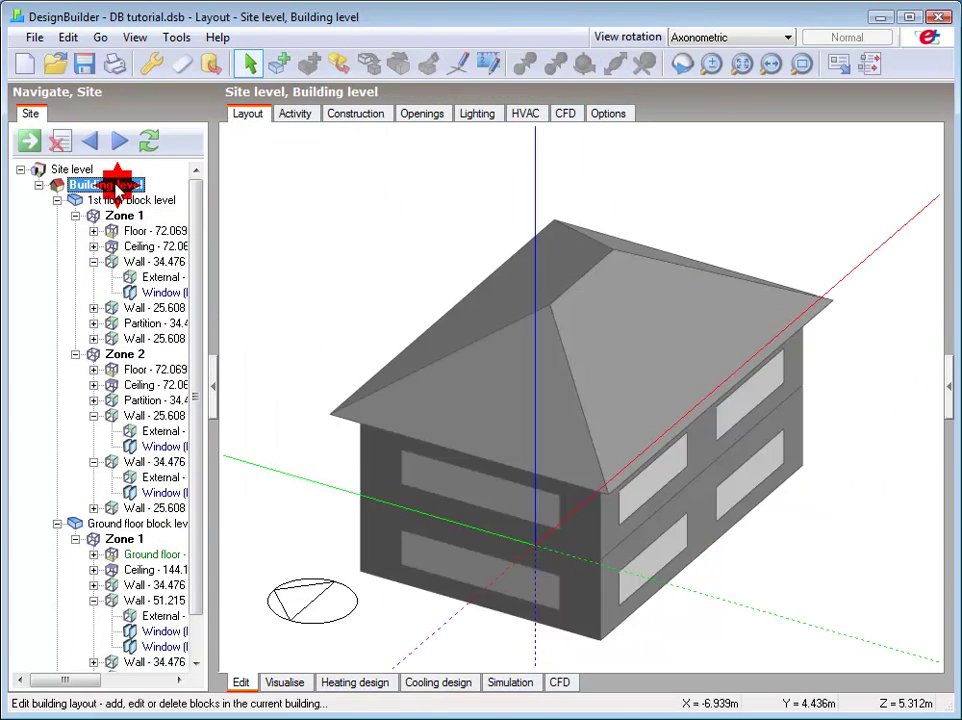
pyautogui.click(84, 170)
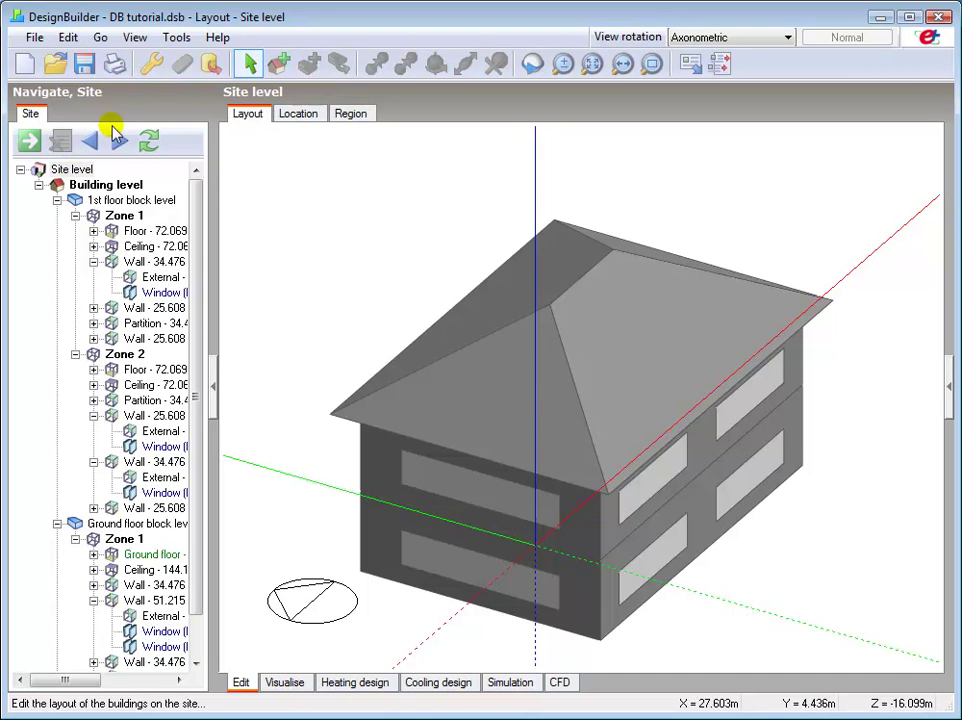
# Open the program help for viewing, and minimise the help window.
pyautogui.click(217, 38)
pyautogui.click(240, 62)
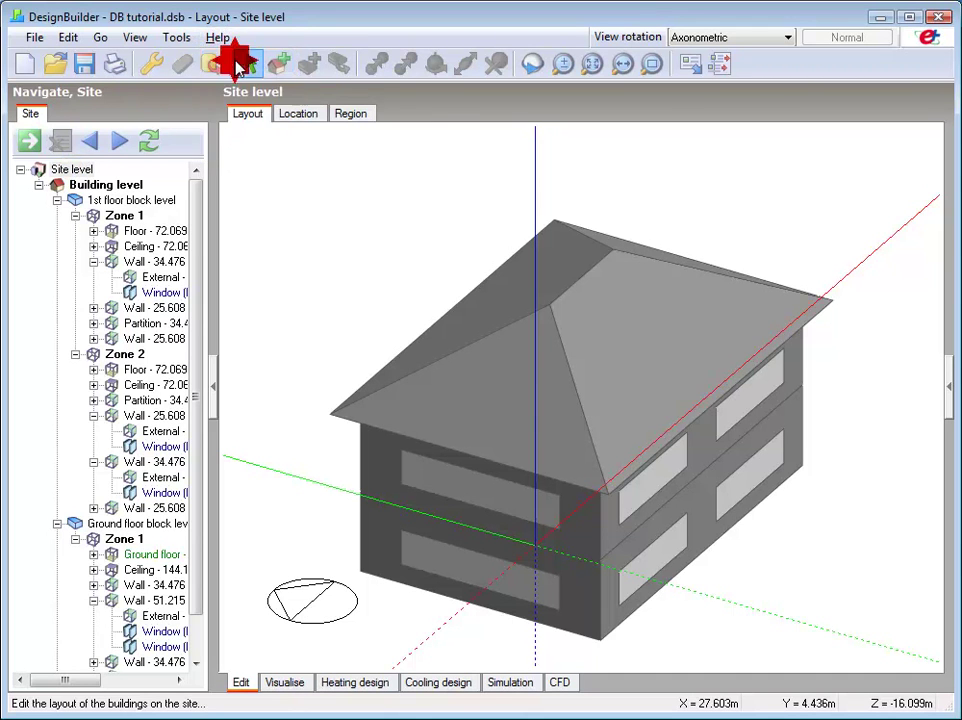
pyautogui.click(881, 18)
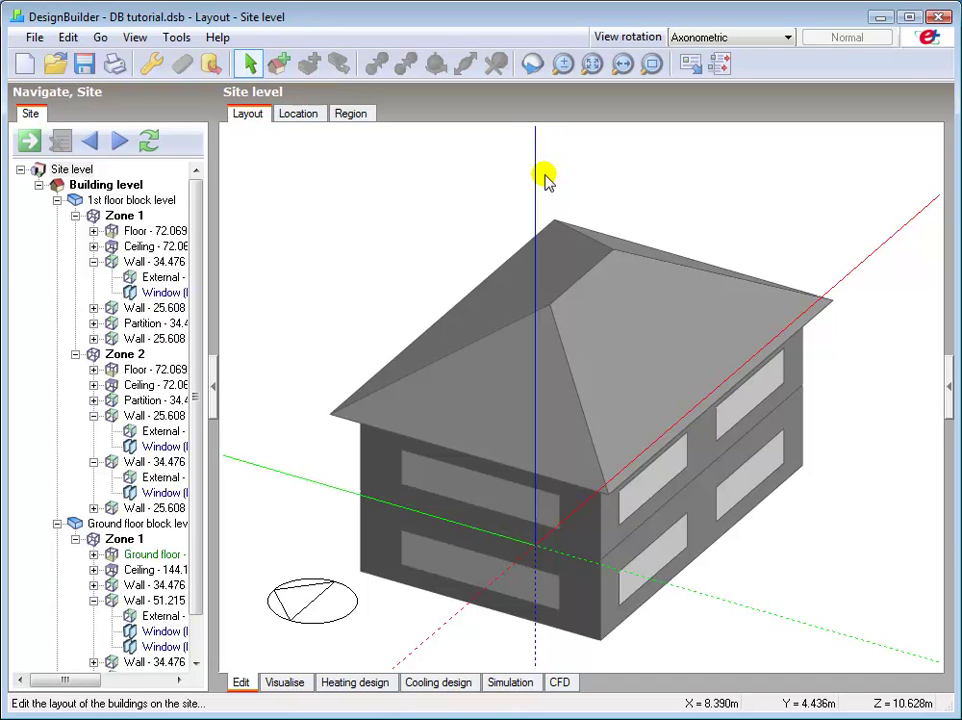
# Examine the Help system choices among the interface style settings in the program options, and cancel without changes.
pyautogui.click(174, 37)
pyautogui.moveTo(217, 37)
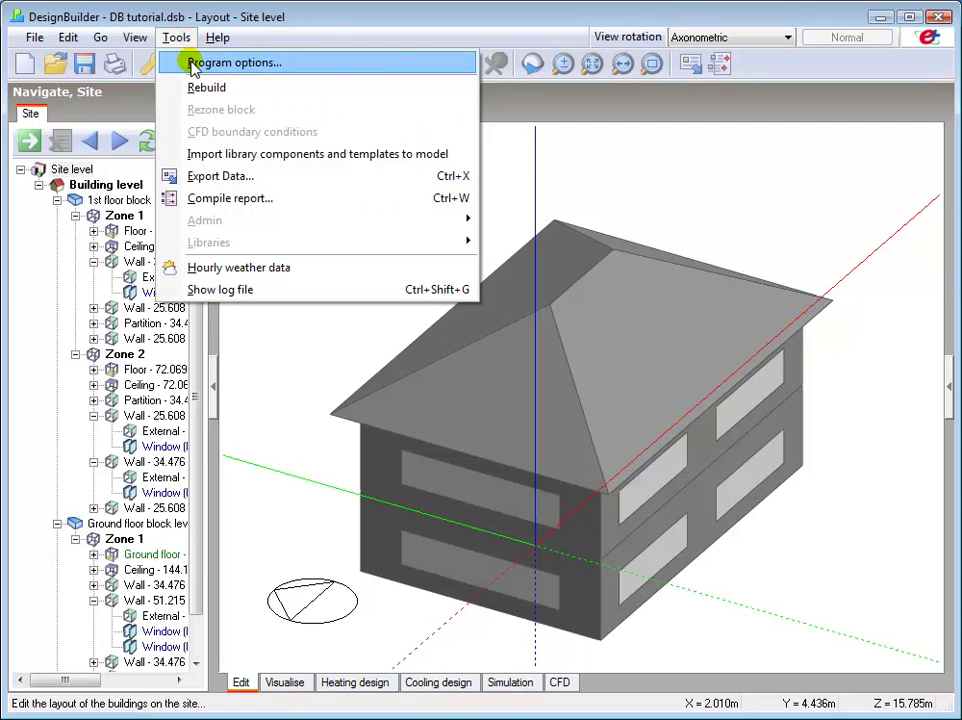
pyautogui.click(170, 61)
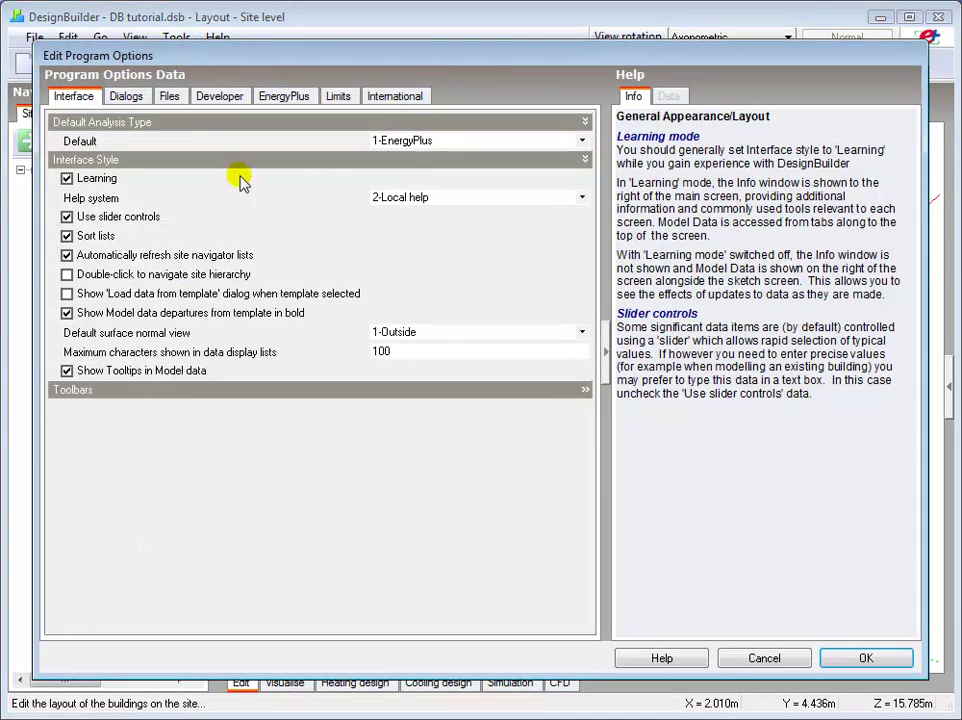
pyautogui.click(474, 199)
pyautogui.click(477, 199)
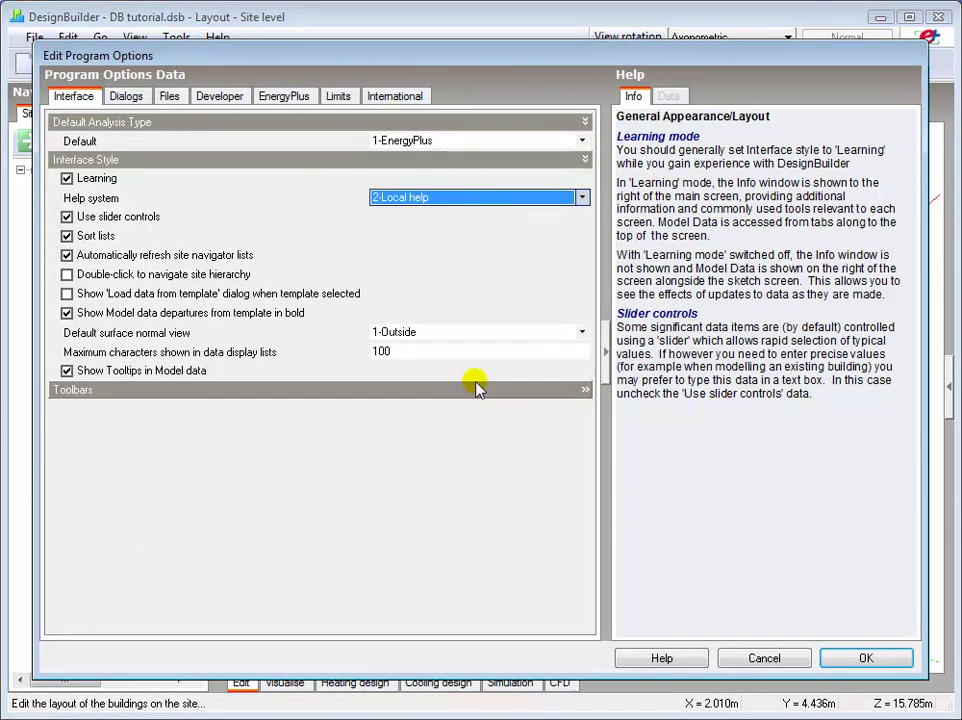
pyautogui.click(762, 658)
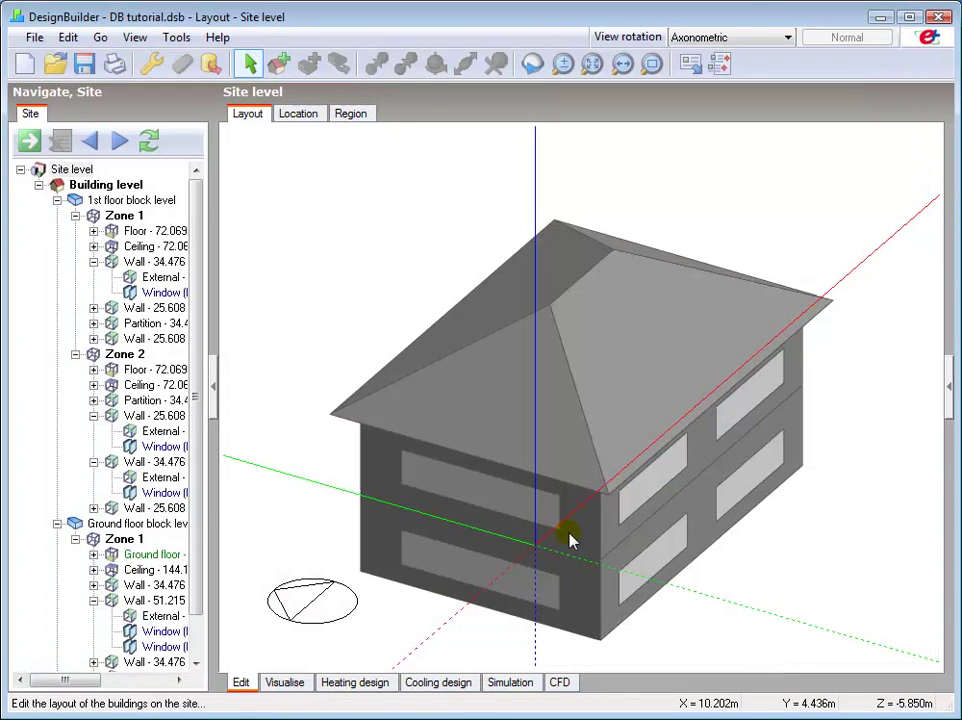